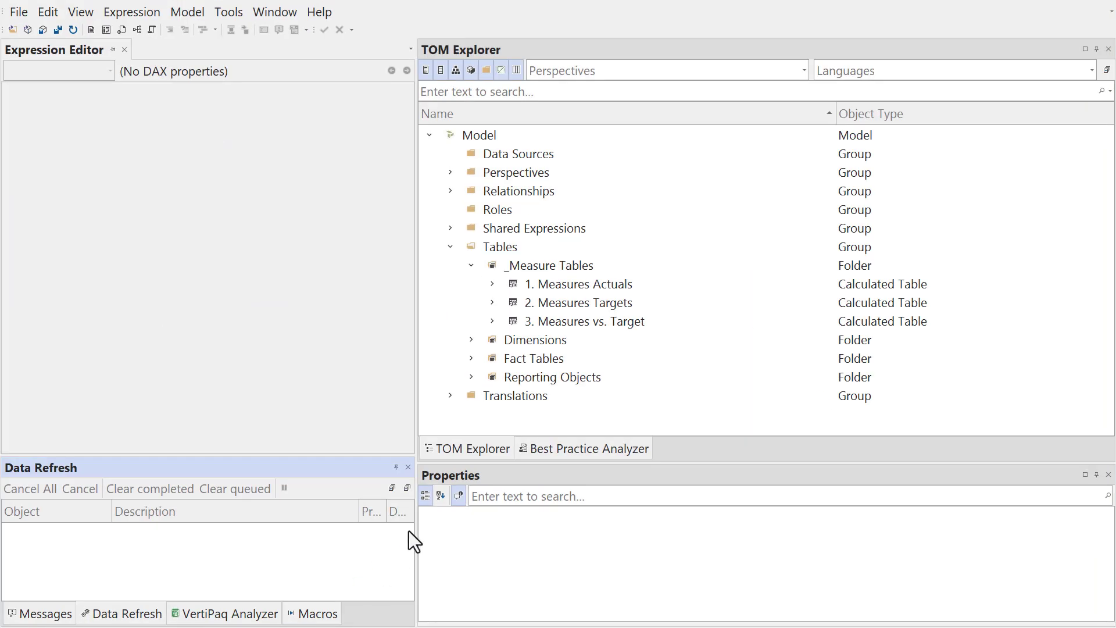
Step: Rename the 1. Measures Actuals and 2. Measures Targets tables to Actuals and Targets
left_click(546, 287)
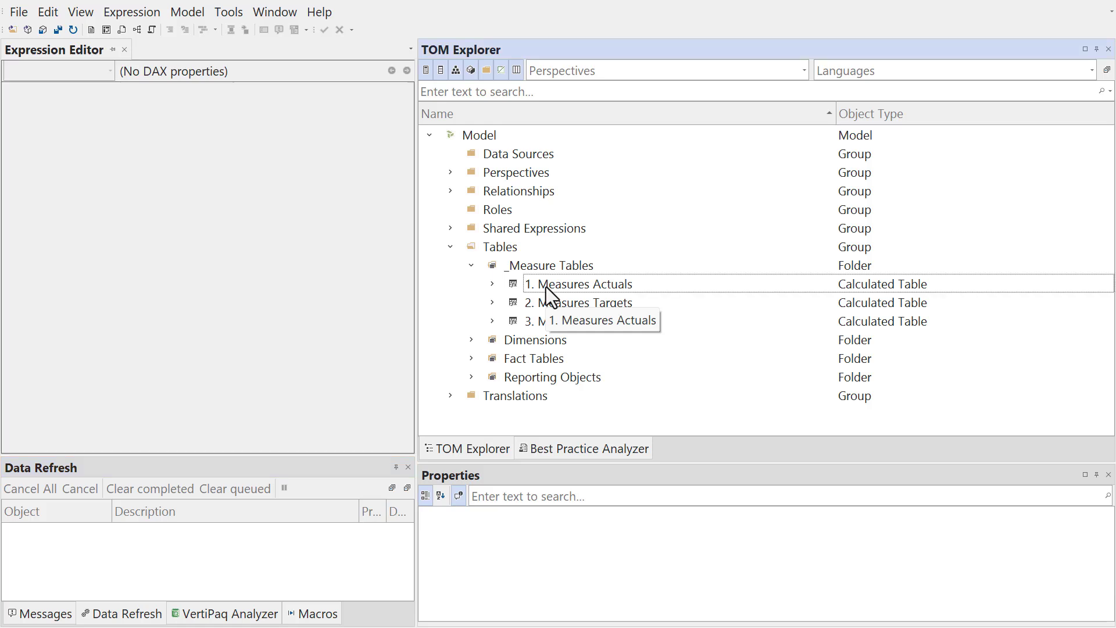
left_click(559, 289)
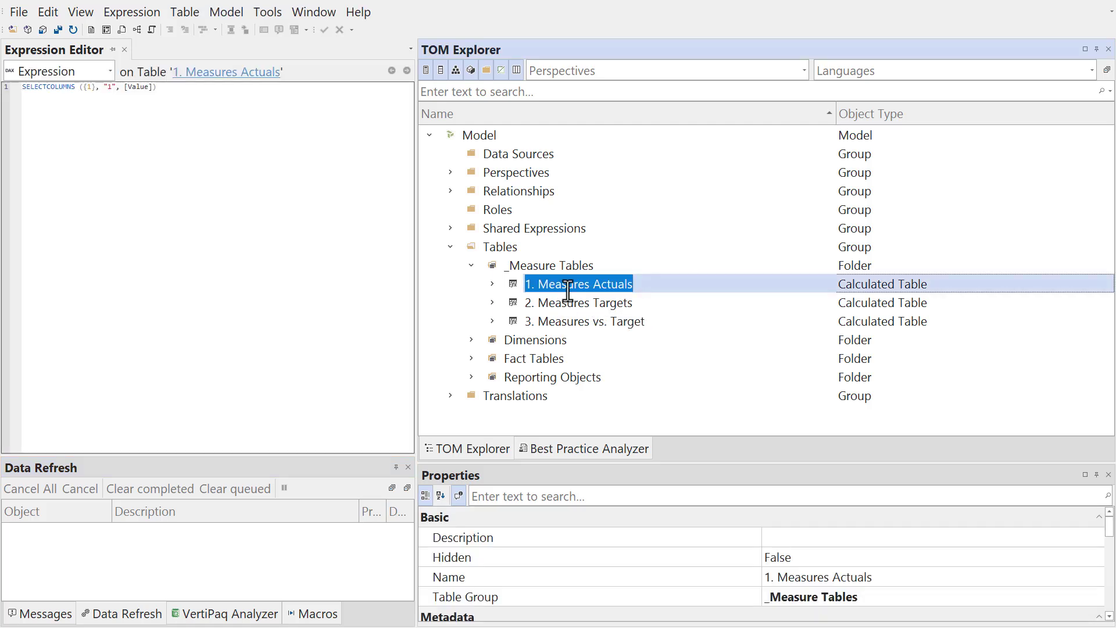
type("Actuals")
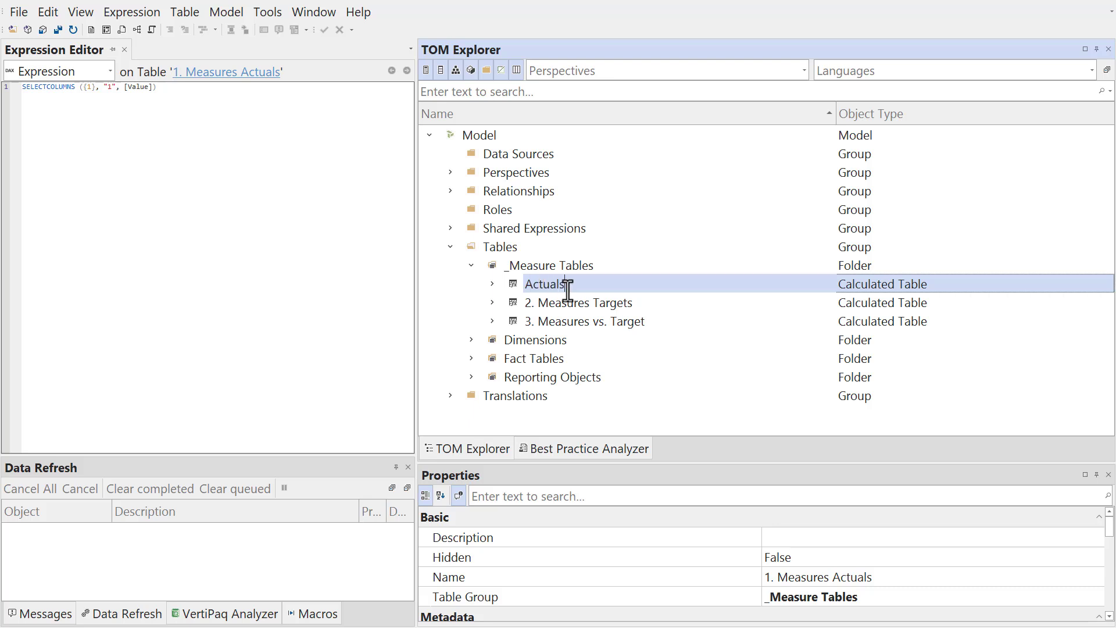
key("Return")
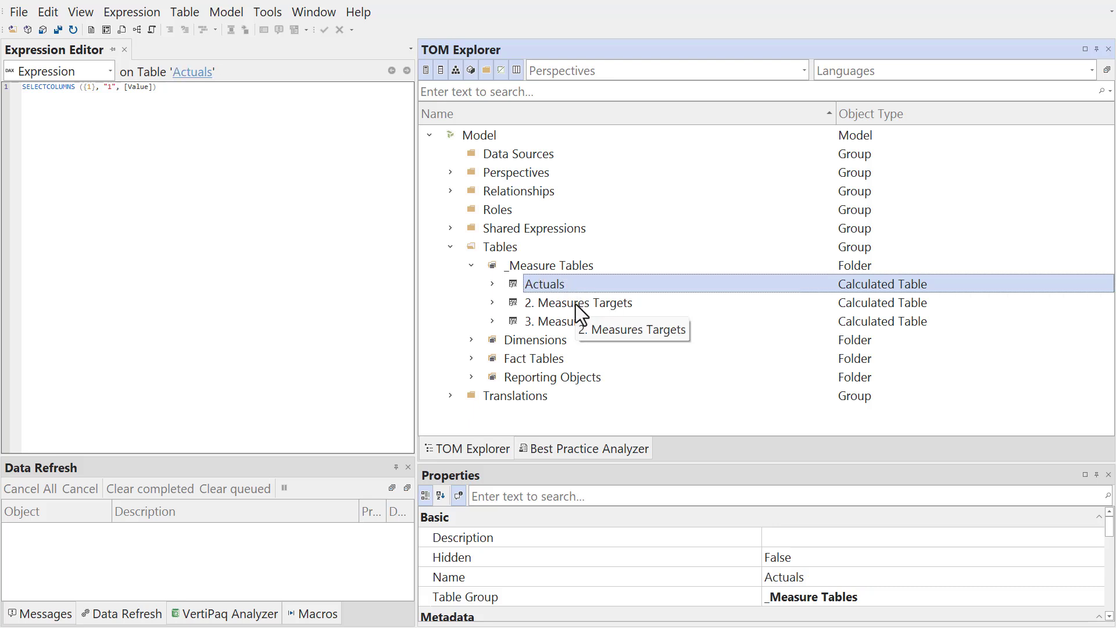
left_click(575, 303)
left_click(573, 289)
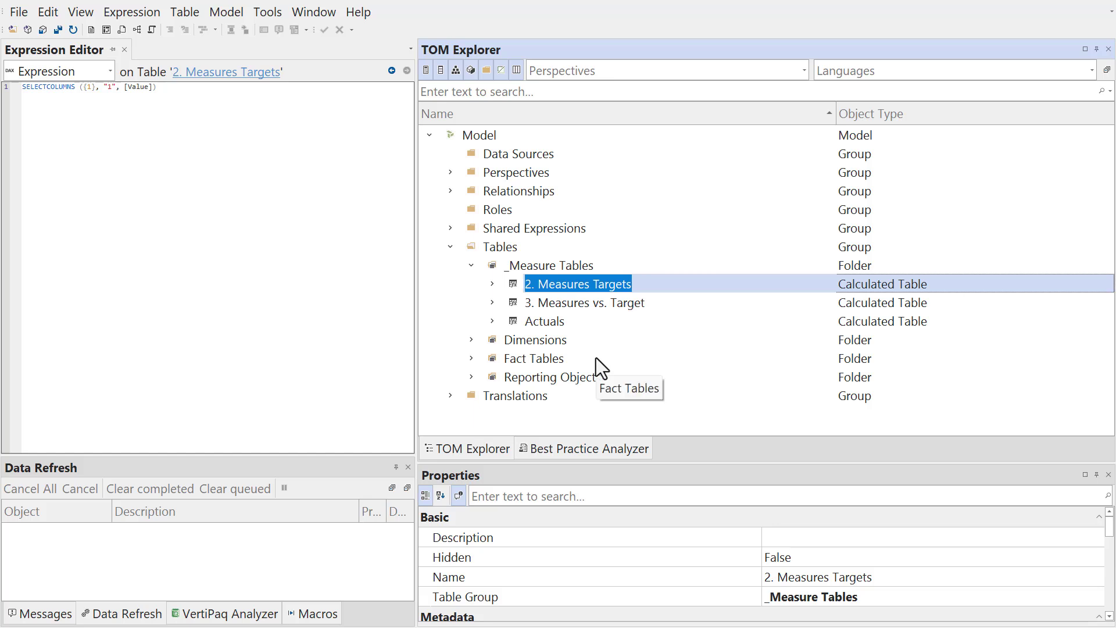
type("Targets")
key("Return")
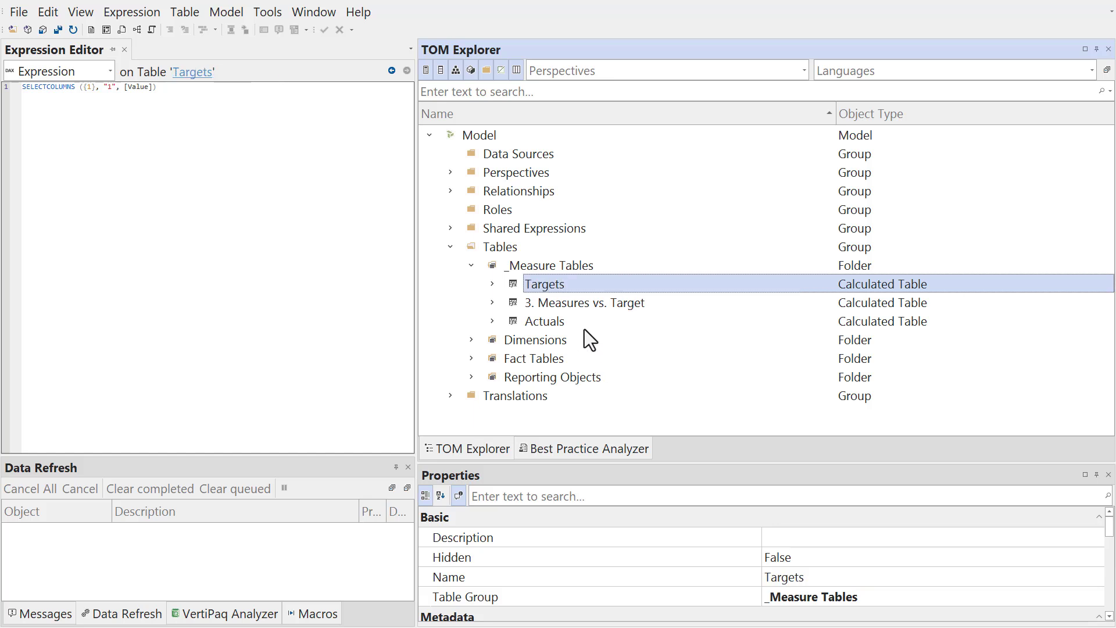
Step: Rename the 3. Measures vs. Target table to Comparison and save the model
left_click(577, 289)
left_click(578, 289)
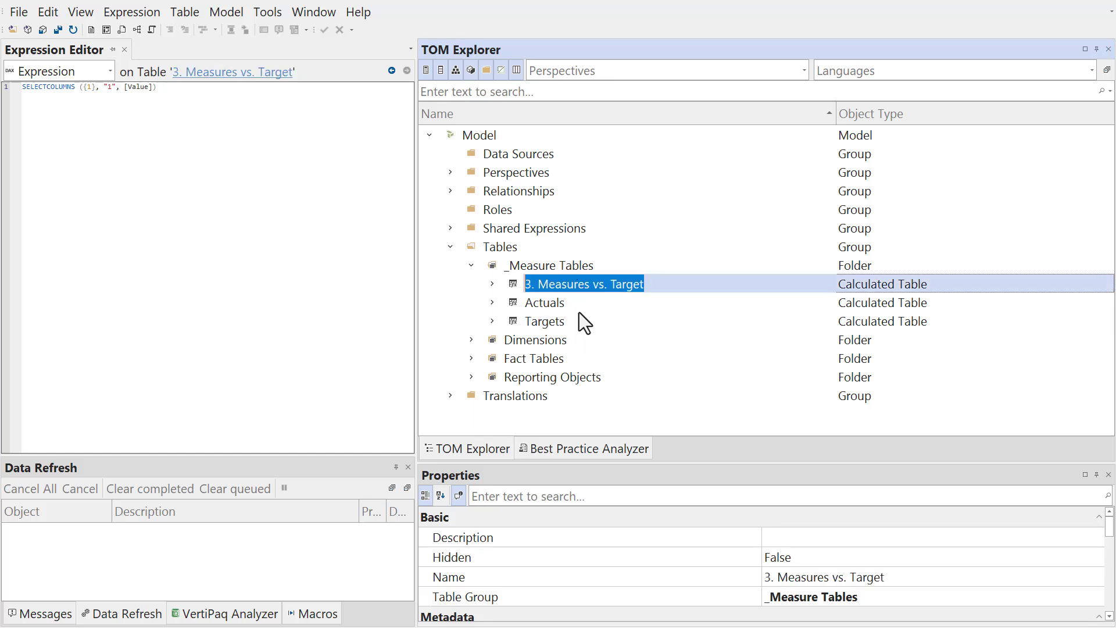
type("Measures")
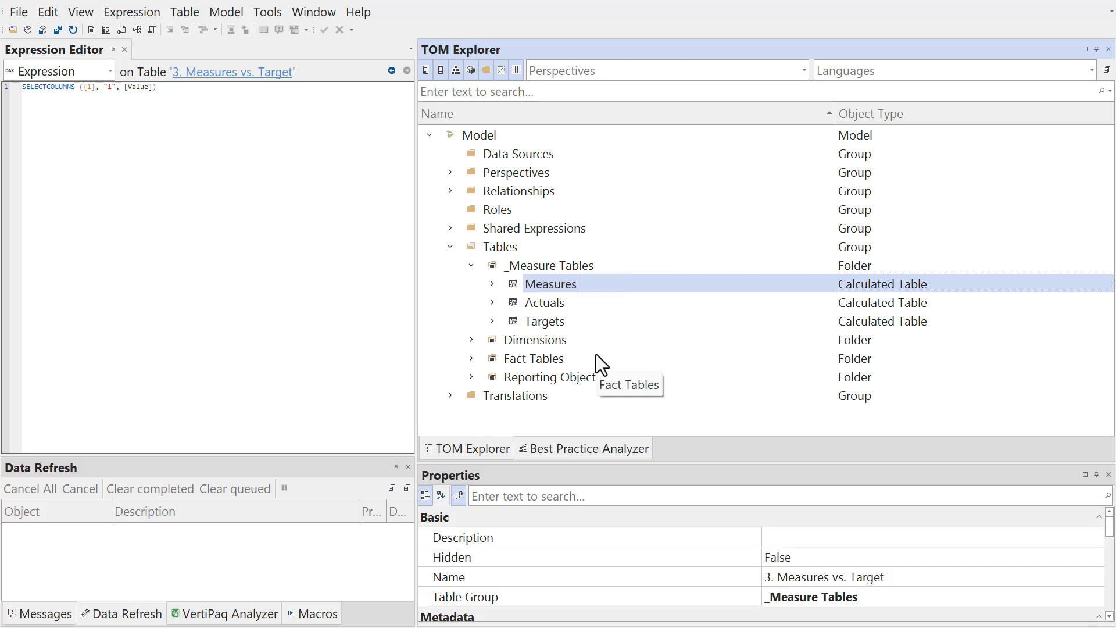
type(" vs. Target")
key("Return")
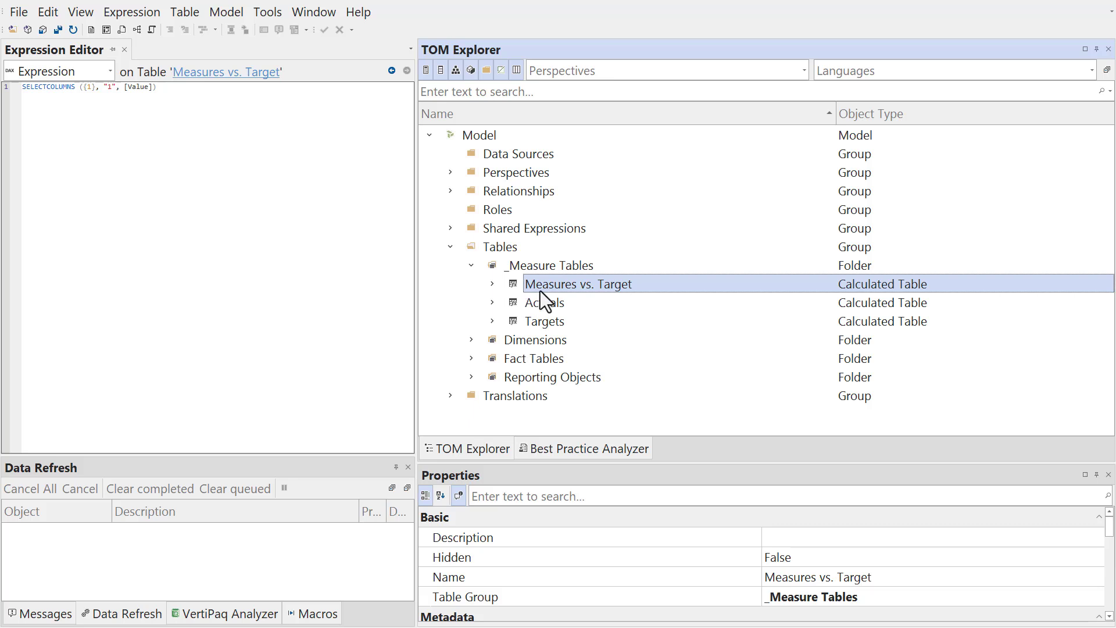
key("F2")
key("Home")
key("ctrl+shift+Right")
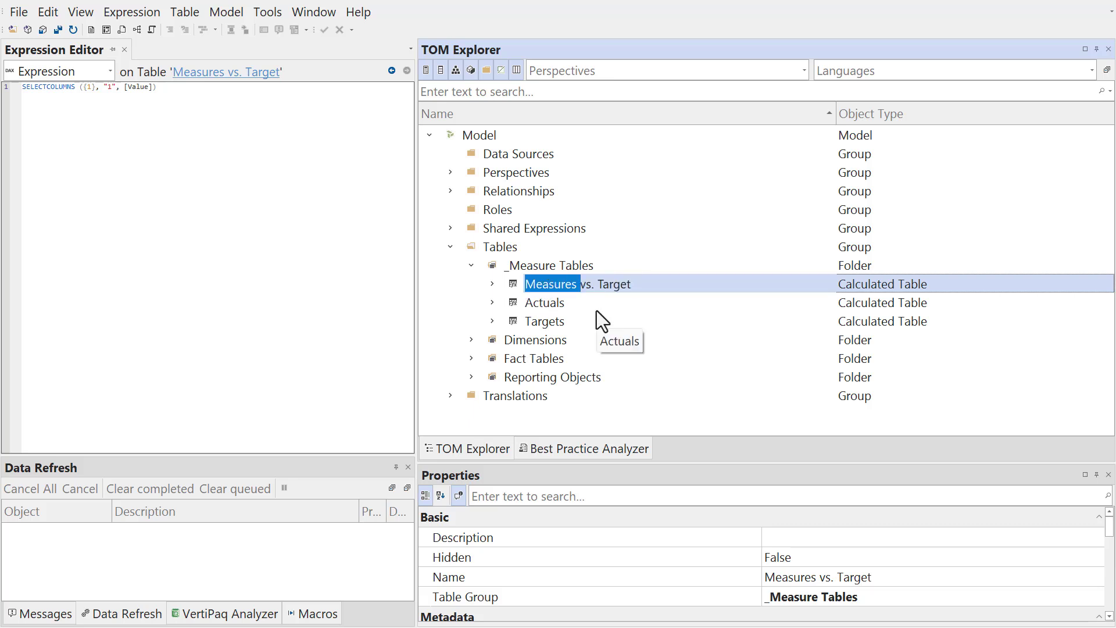
key("shift+End")
type("Comparison")
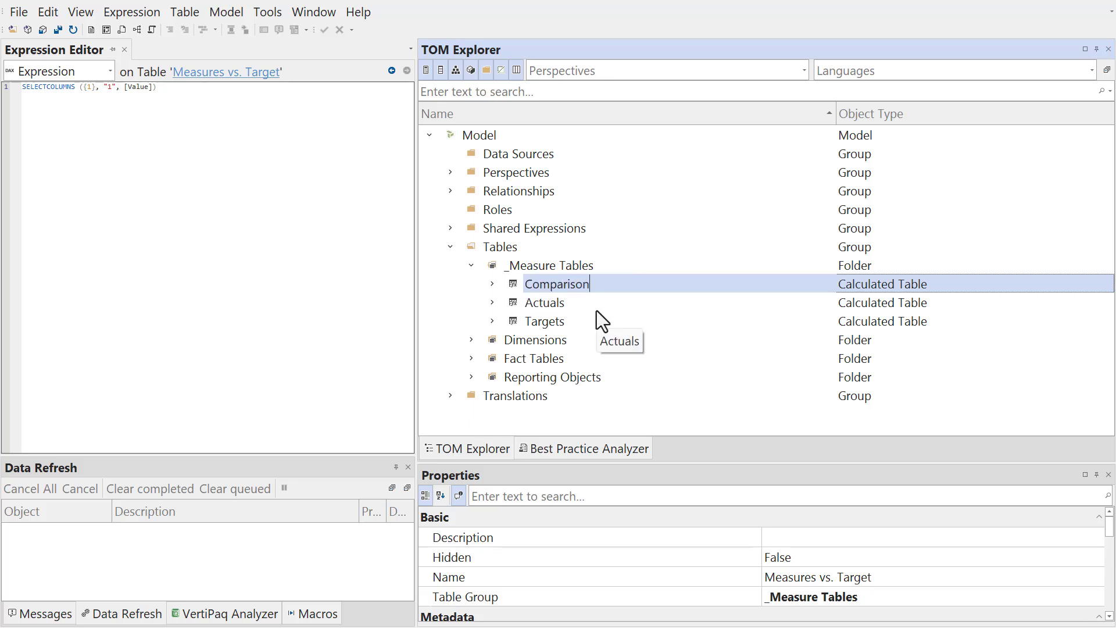
key("Return")
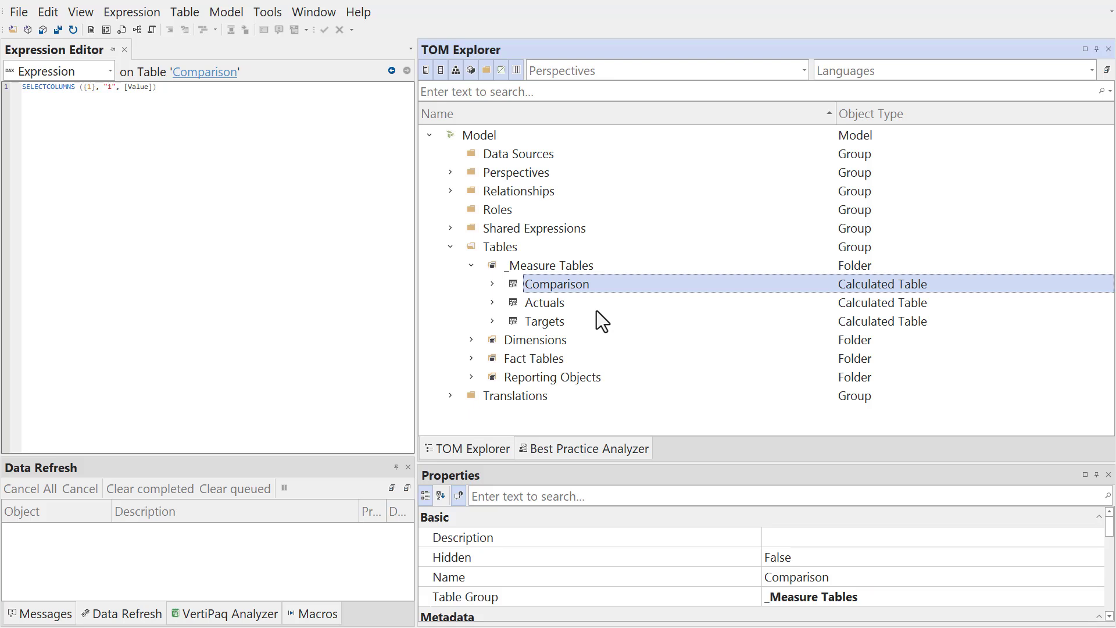
key("ctrl+s")
Step: Switch to Power BI Desktop and refresh the report to load the renamed tables
key("alt+Tab")
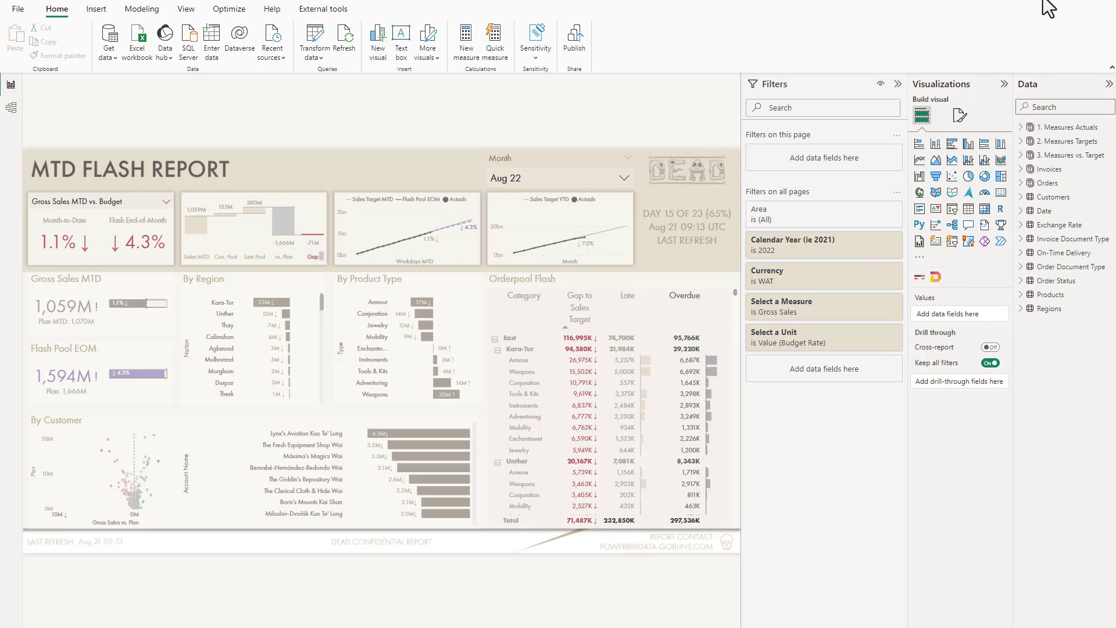
left_click(341, 51)
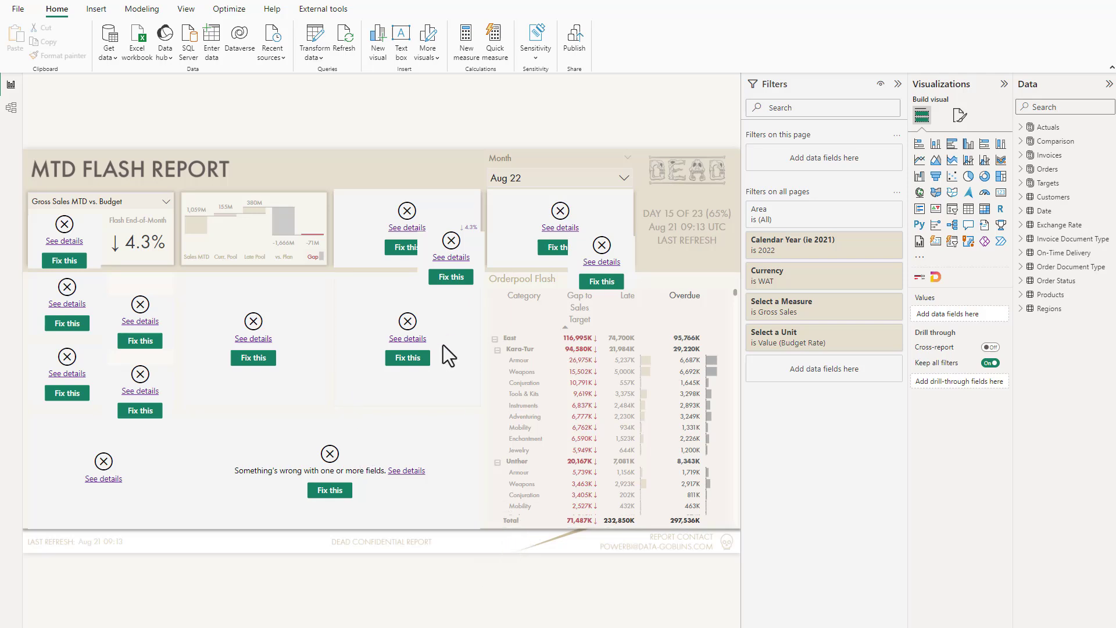
left_click(378, 213)
left_click(407, 227)
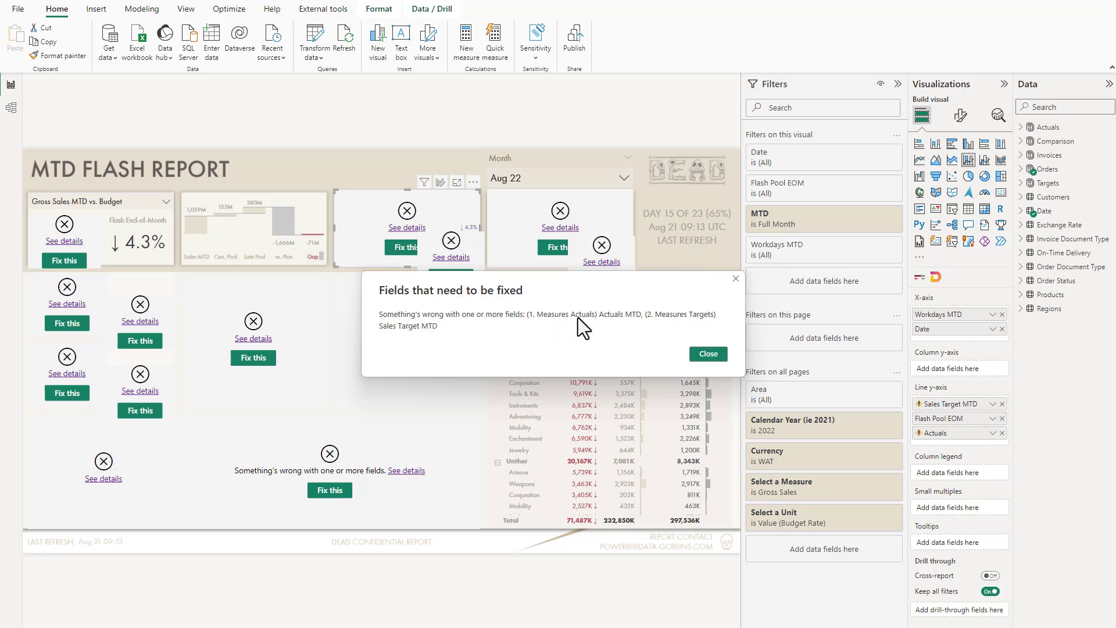
left_click(700, 349)
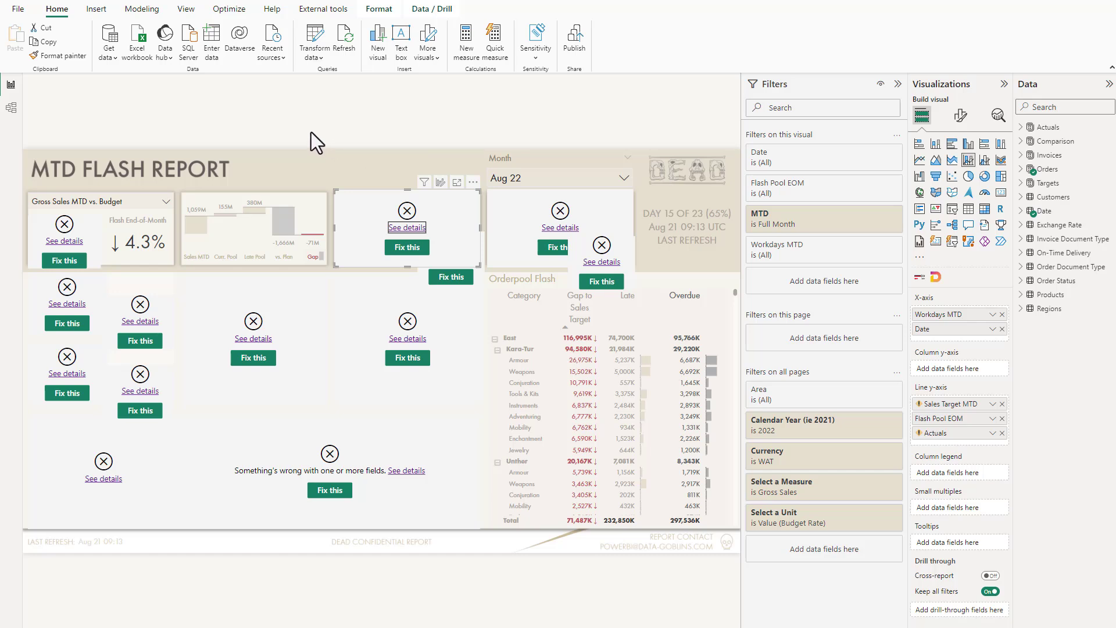
left_click(23, 13)
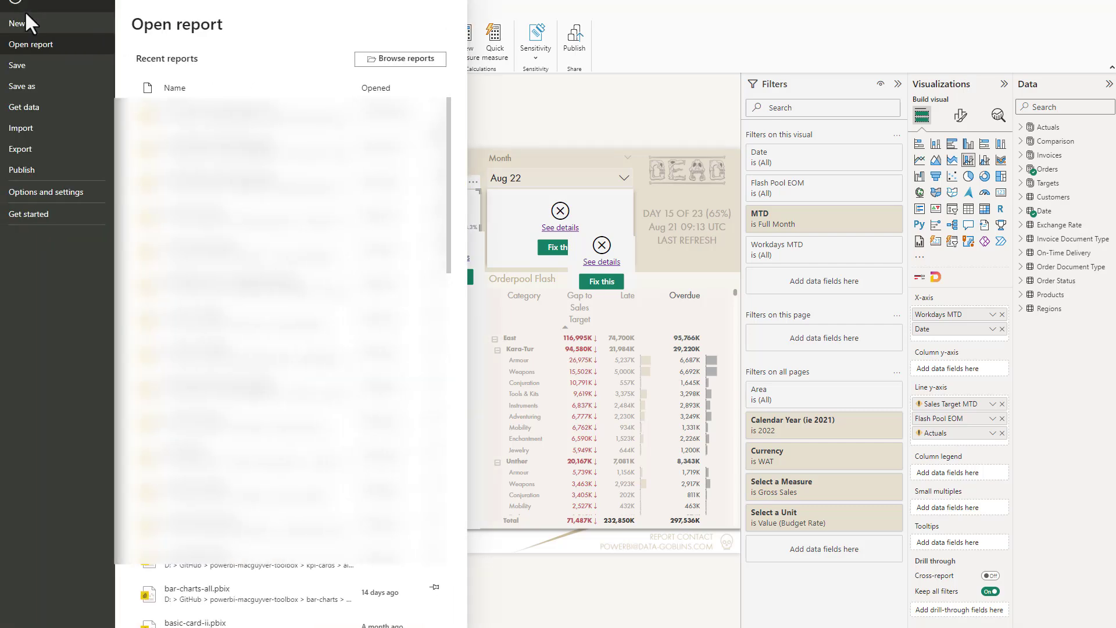
left_click(68, 190)
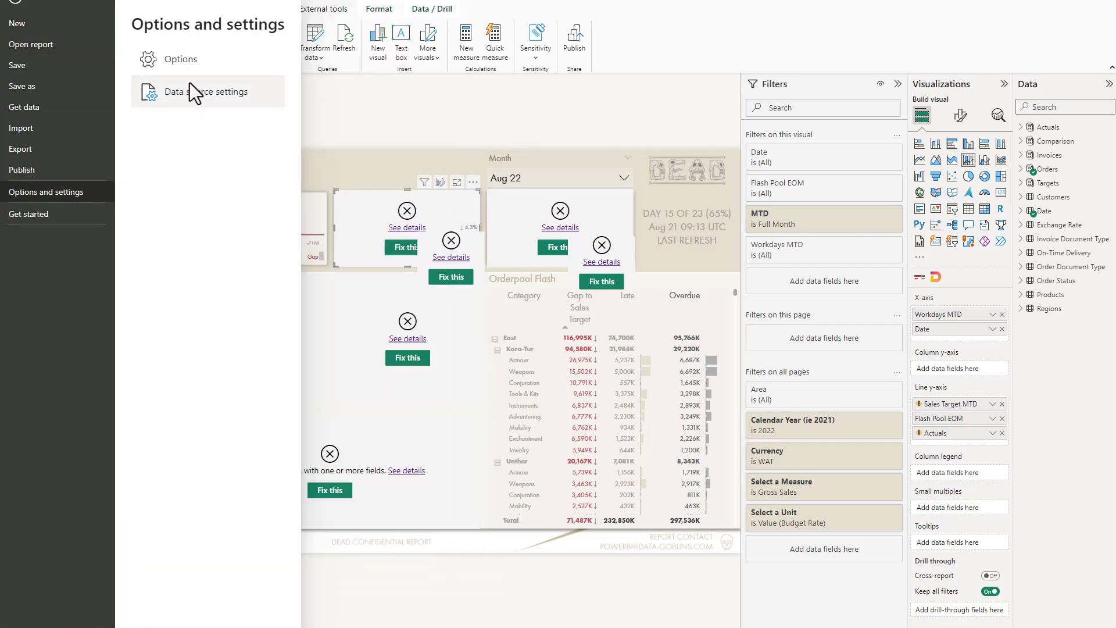
left_click(187, 65)
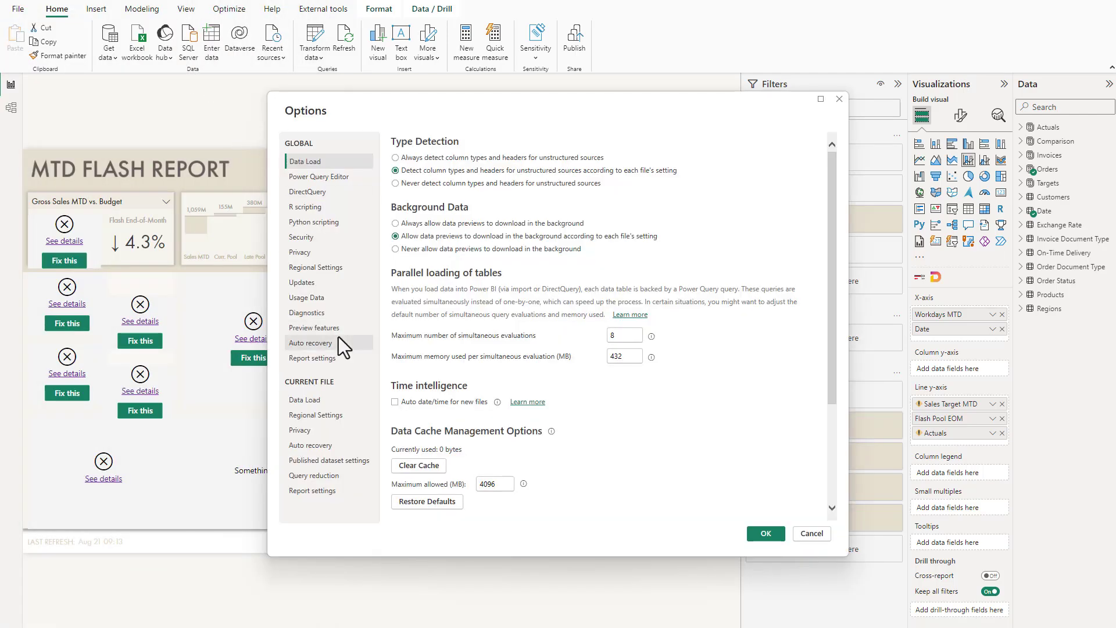
left_click(336, 328)
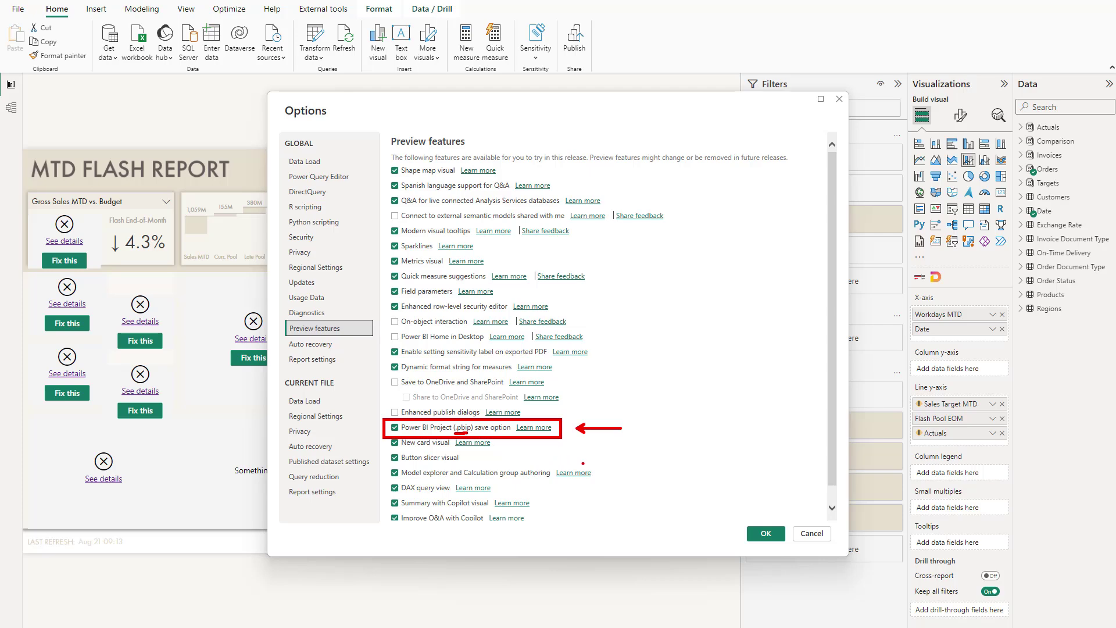
left_click(765, 533)
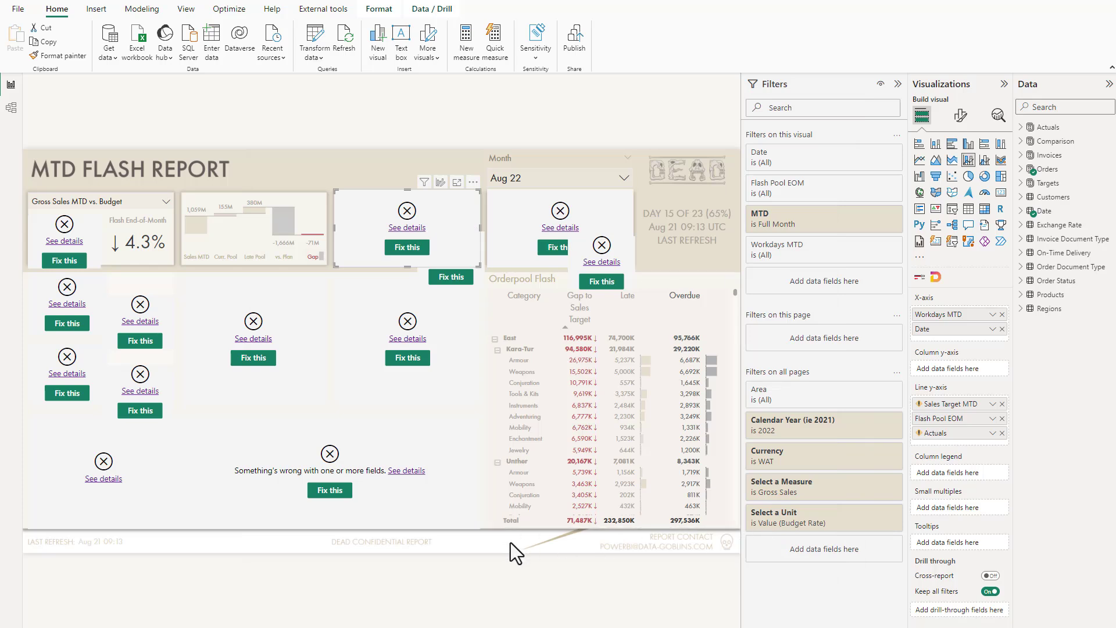
left_click(242, 131)
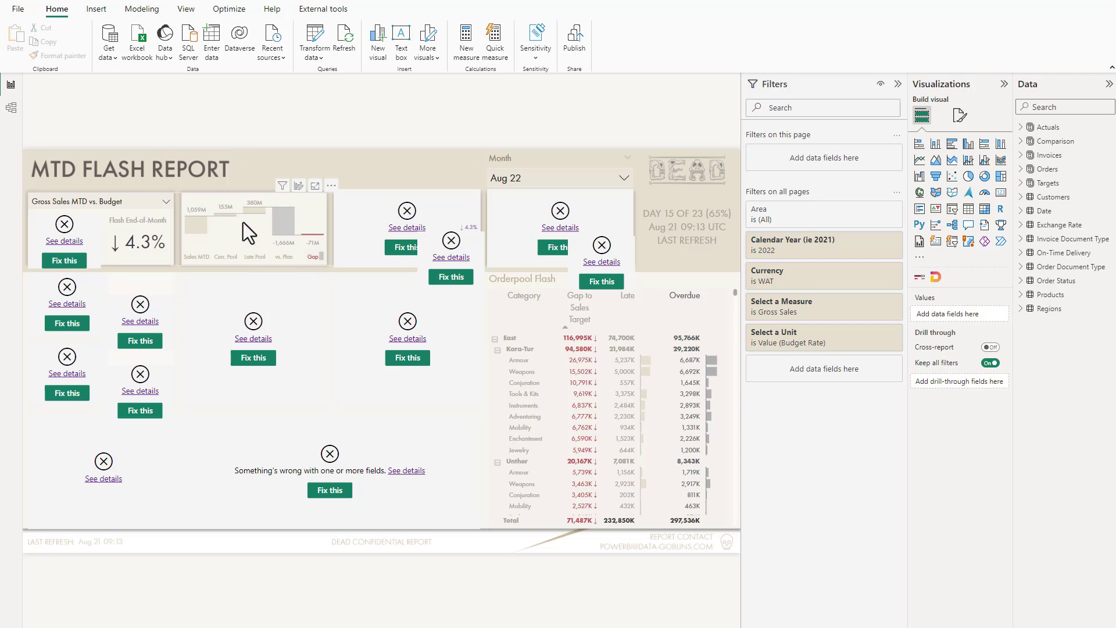
Step: Save the report as a .pbip project in Temp\MTD Flash Report, replacing the existing file
left_click(28, 11)
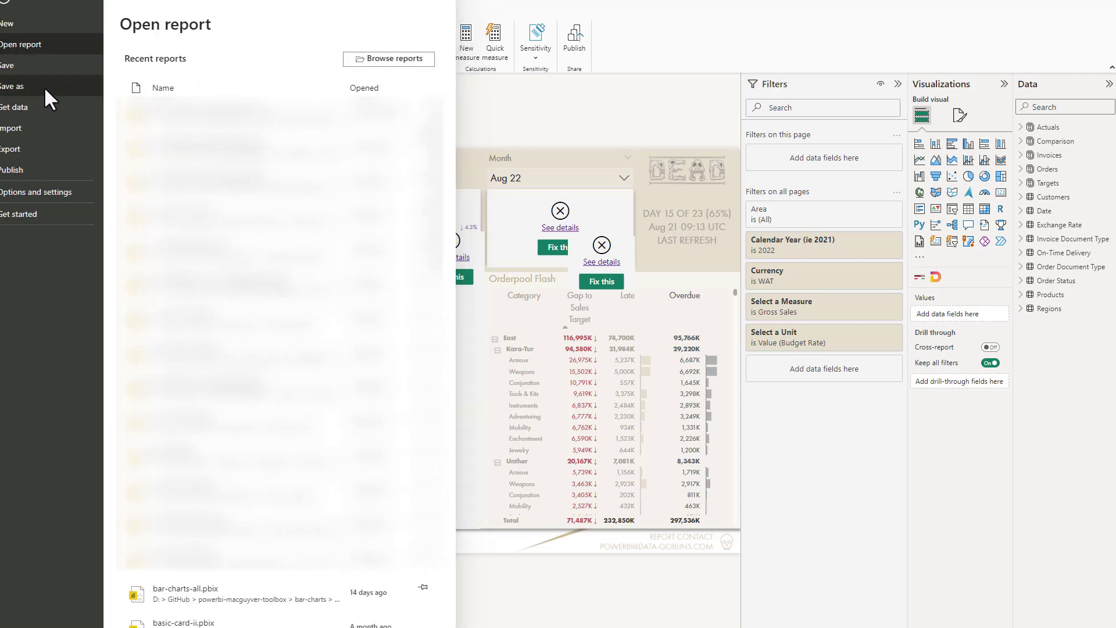
left_click(44, 86)
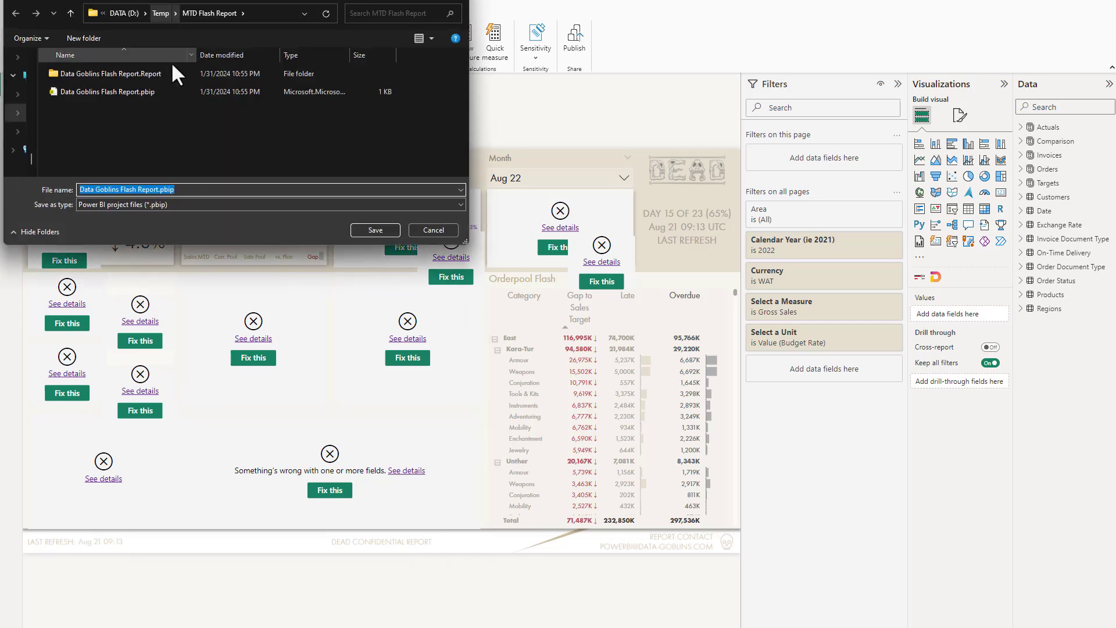
left_click(152, 204)
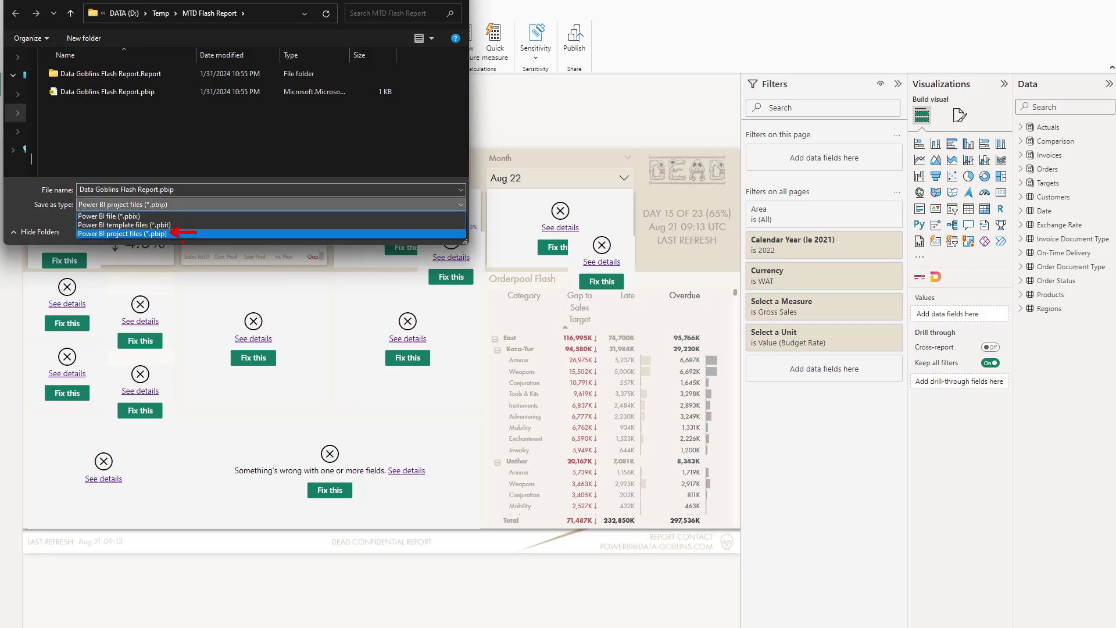
left_click(179, 236)
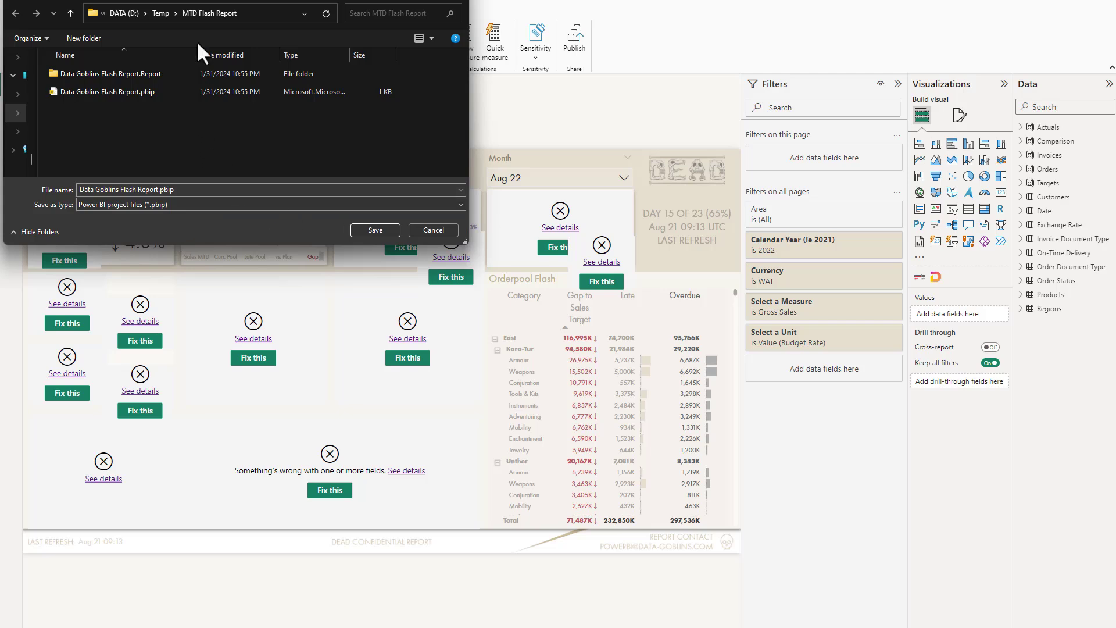
left_click(161, 14)
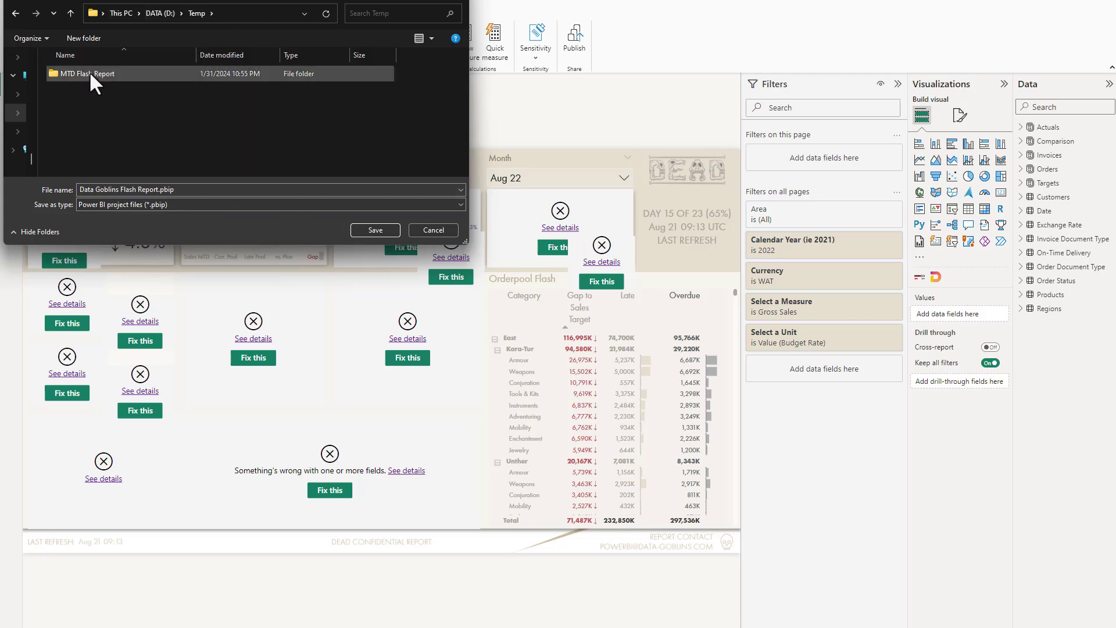
mouse_move(65, 76)
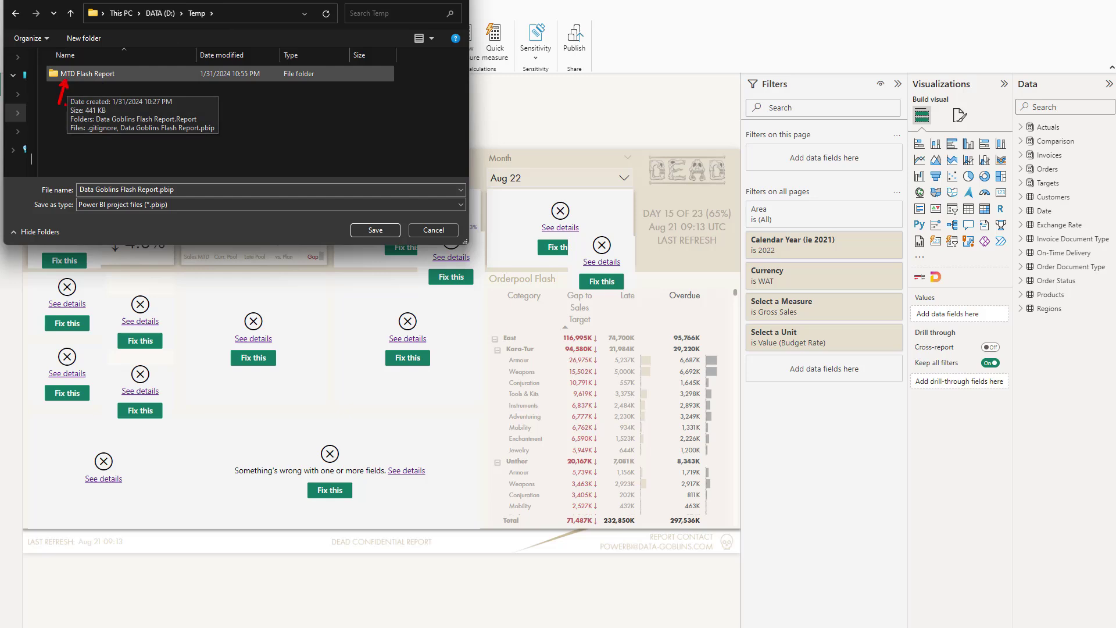
double_click(79, 74)
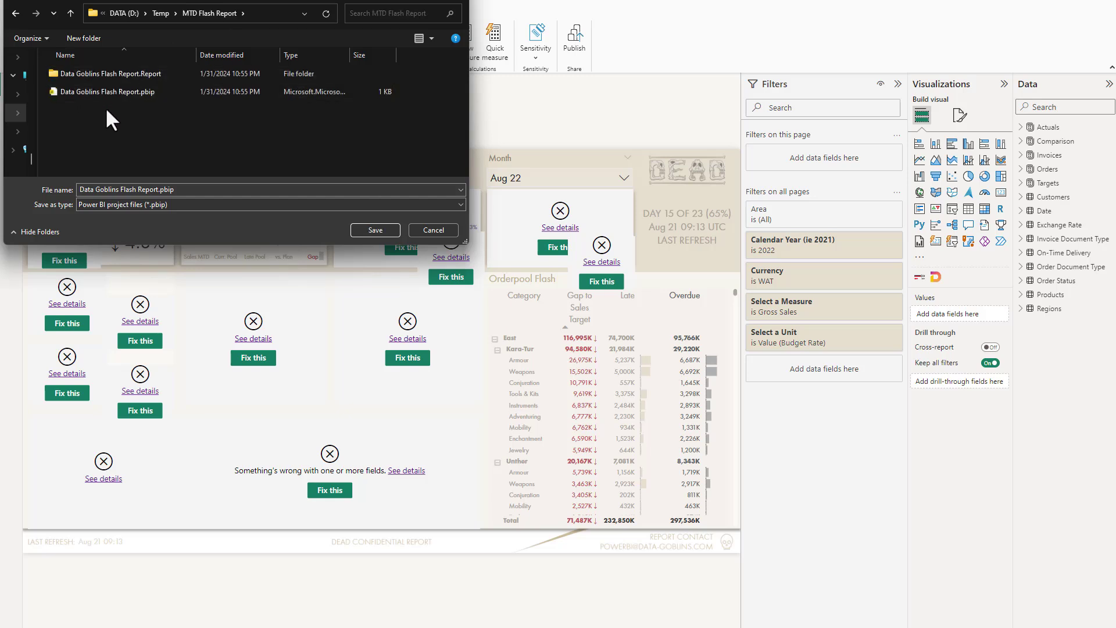
left_click(368, 223)
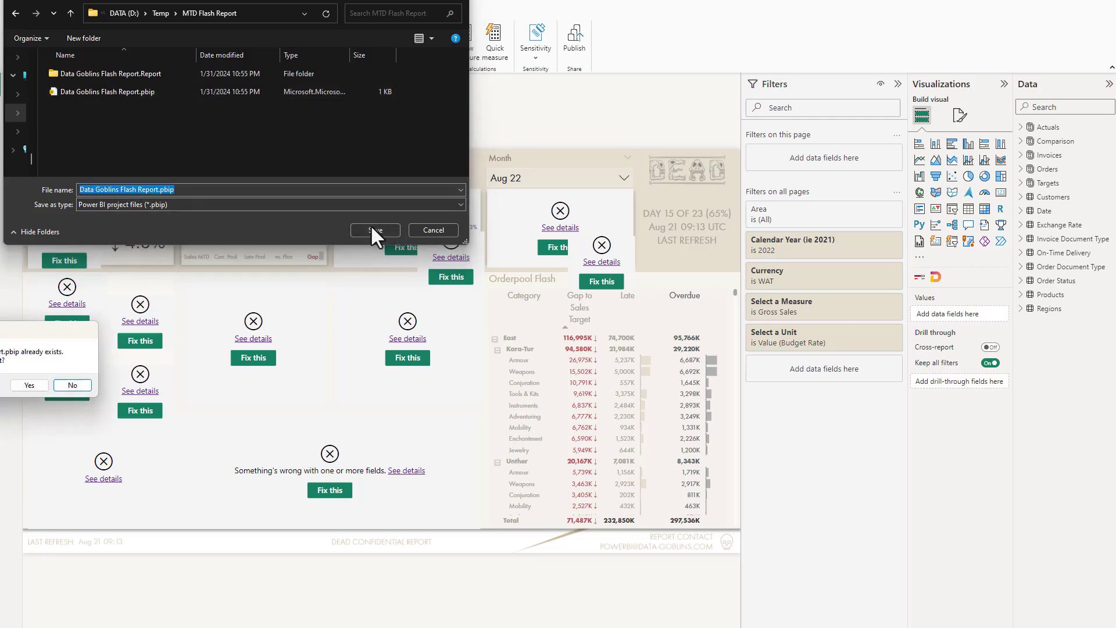
left_click(21, 384)
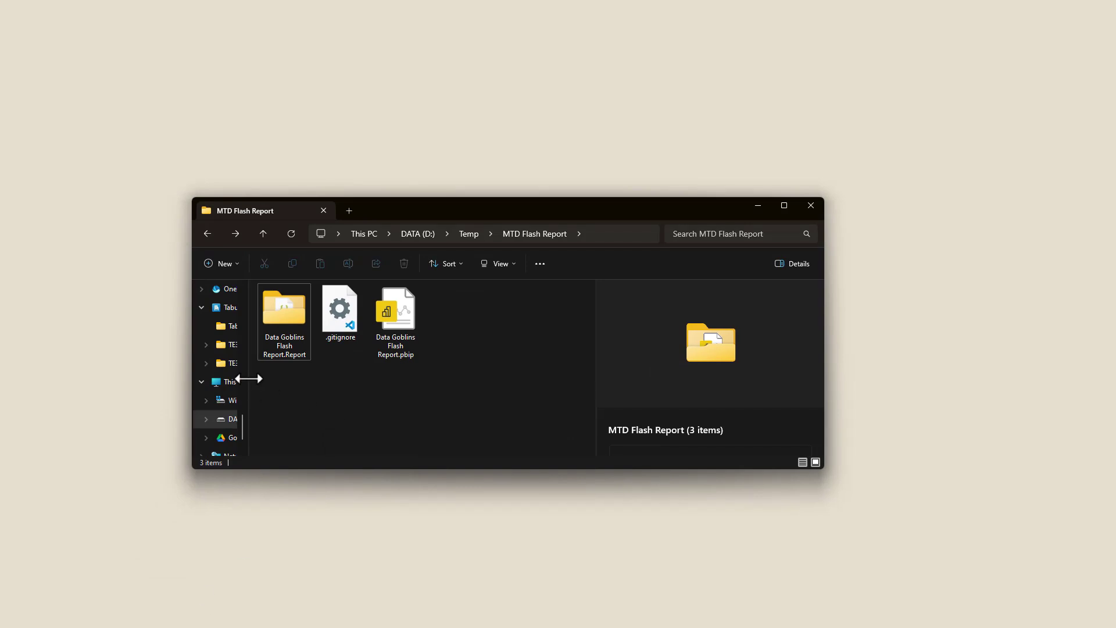
Step: Open report.json from the Data Goblins Flash Report.Report folder in VS Code
left_click_drag(249, 379, 226, 379)
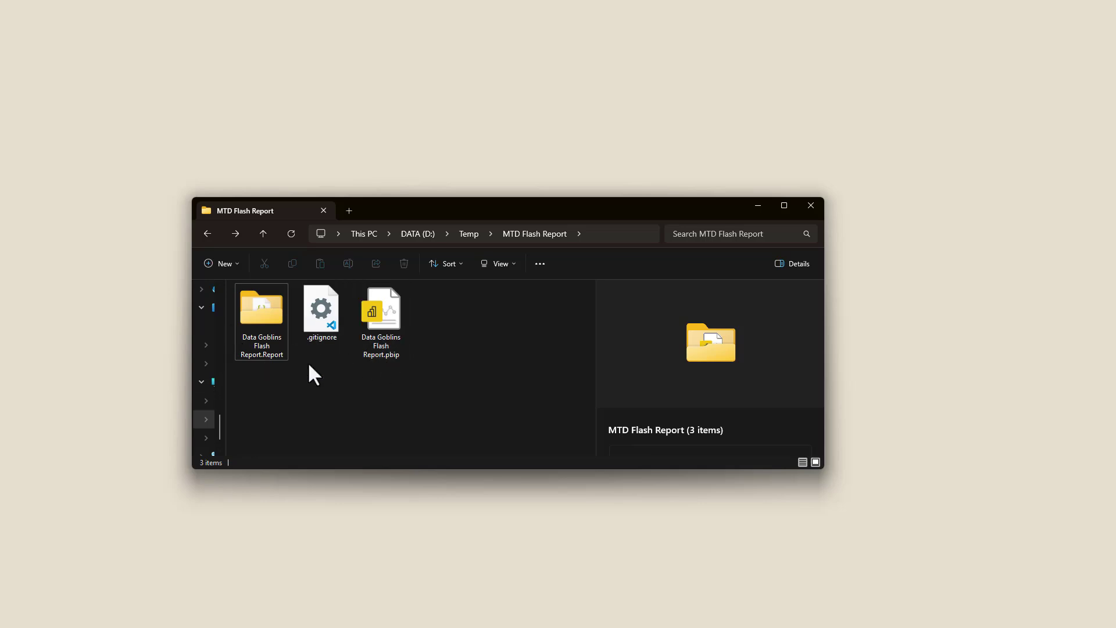
left_click(382, 345)
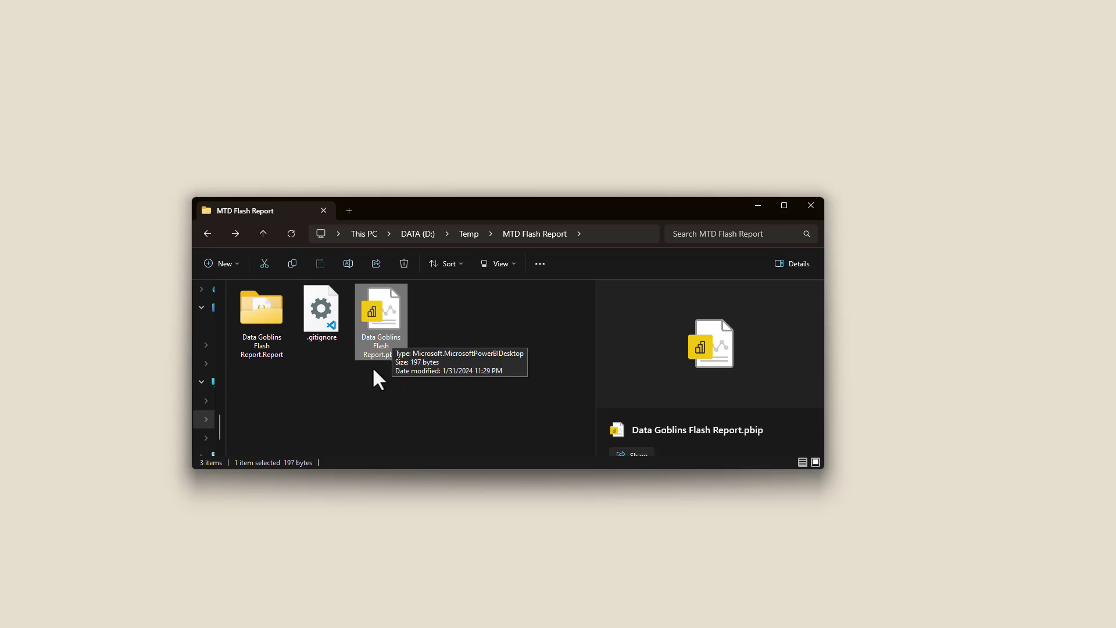
left_click(311, 367)
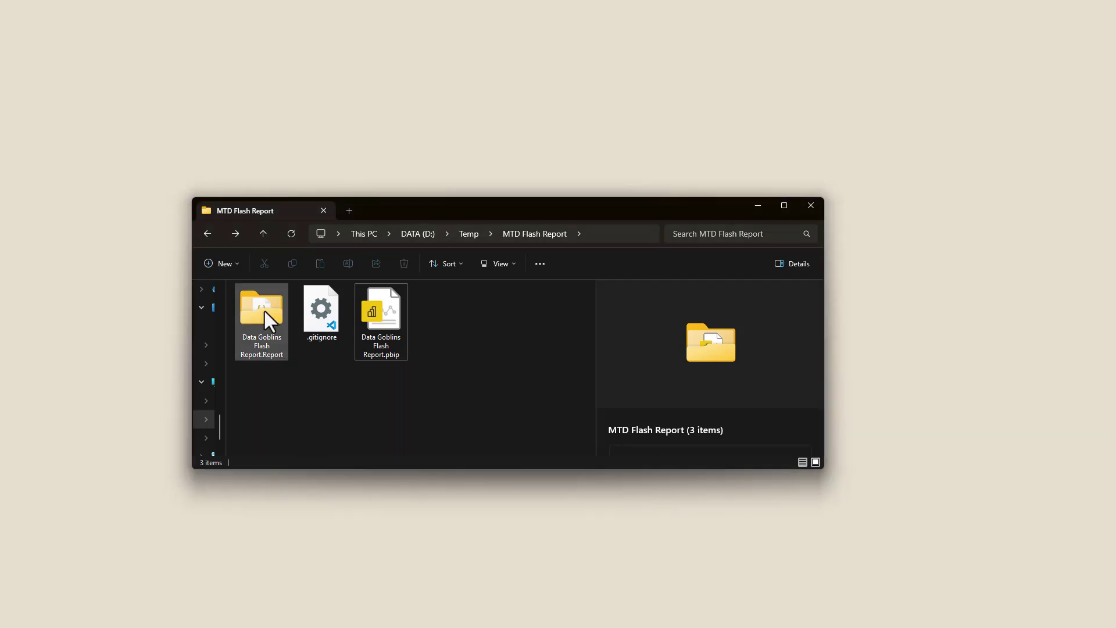
double_click(264, 311)
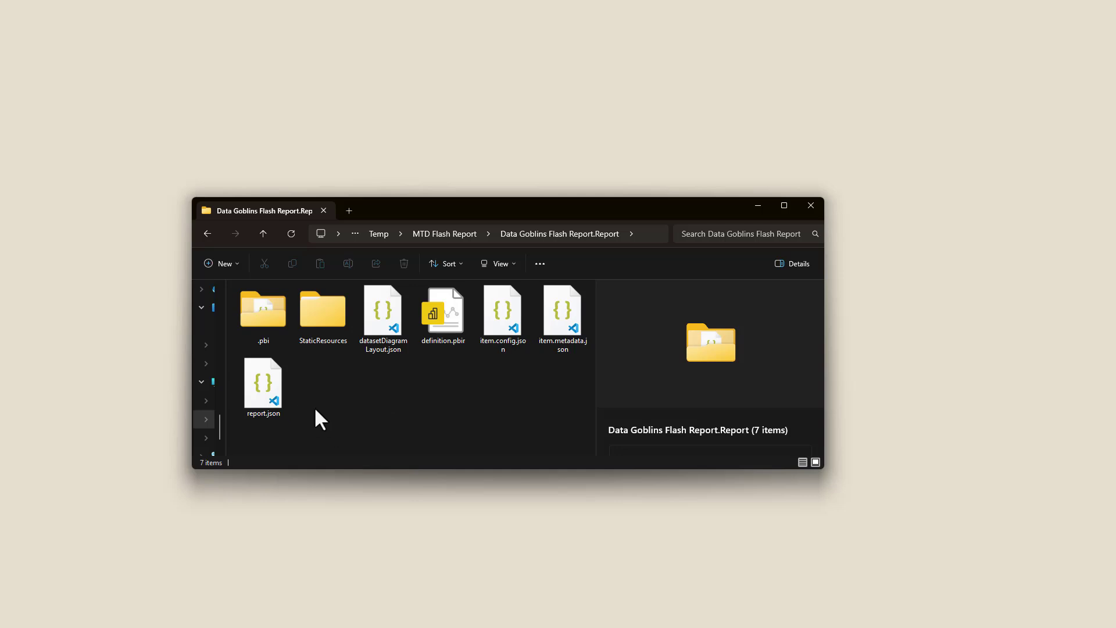
left_click(271, 386)
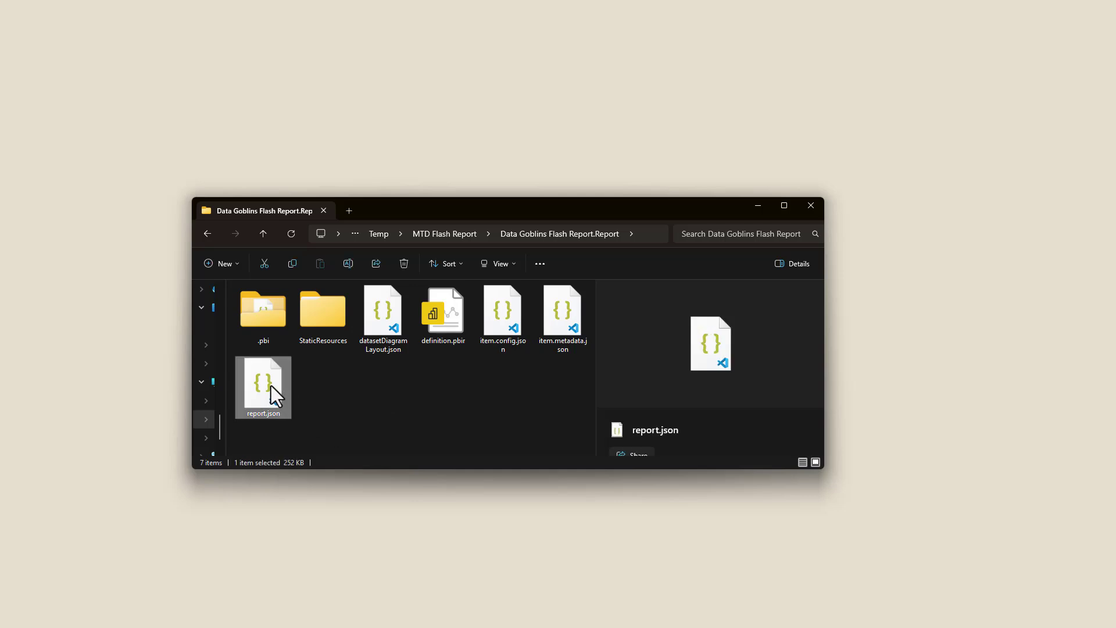
double_click(271, 386)
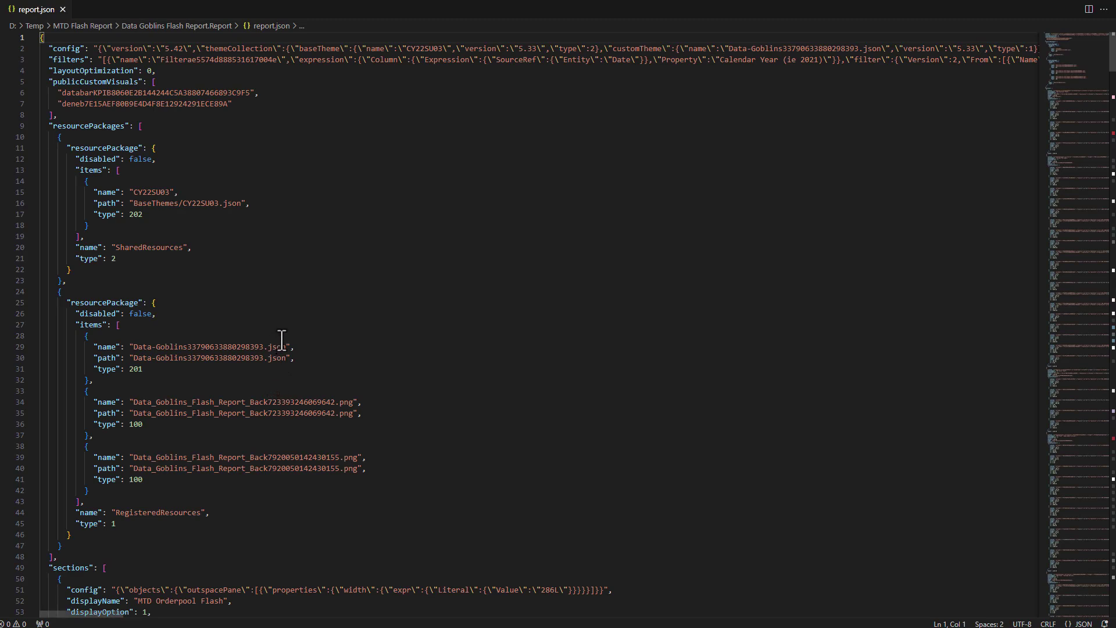
Step: Scroll down through report.json's sections and visual containers
scroll(346, 297, "down", 6)
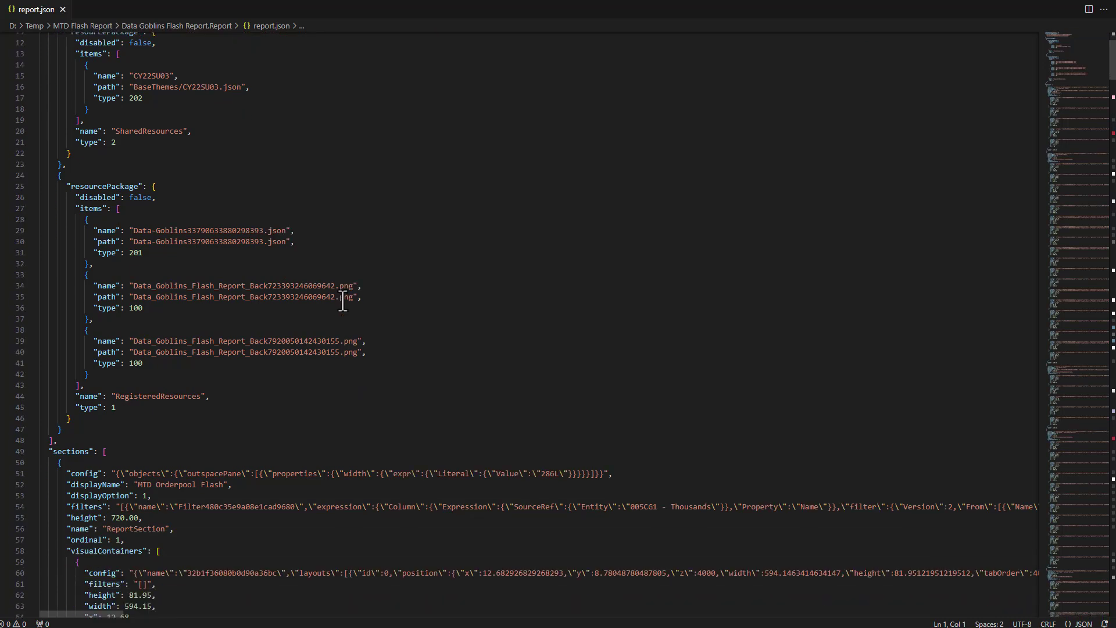
scroll(341, 301, "down", 2)
scroll(221, 323, "down", 2)
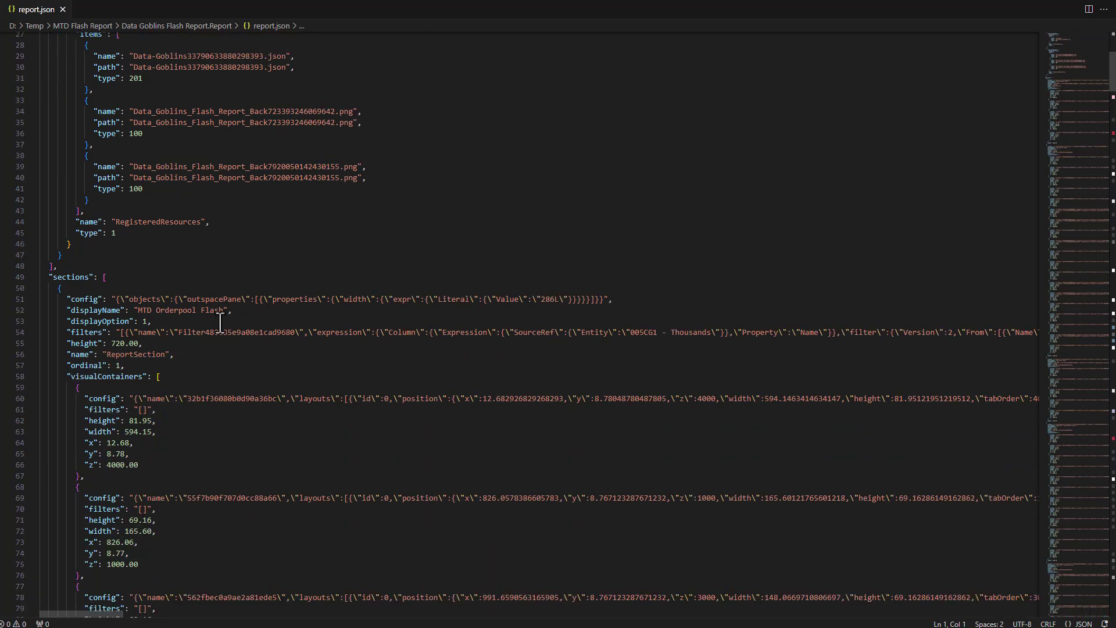
scroll(220, 298, "down", 2)
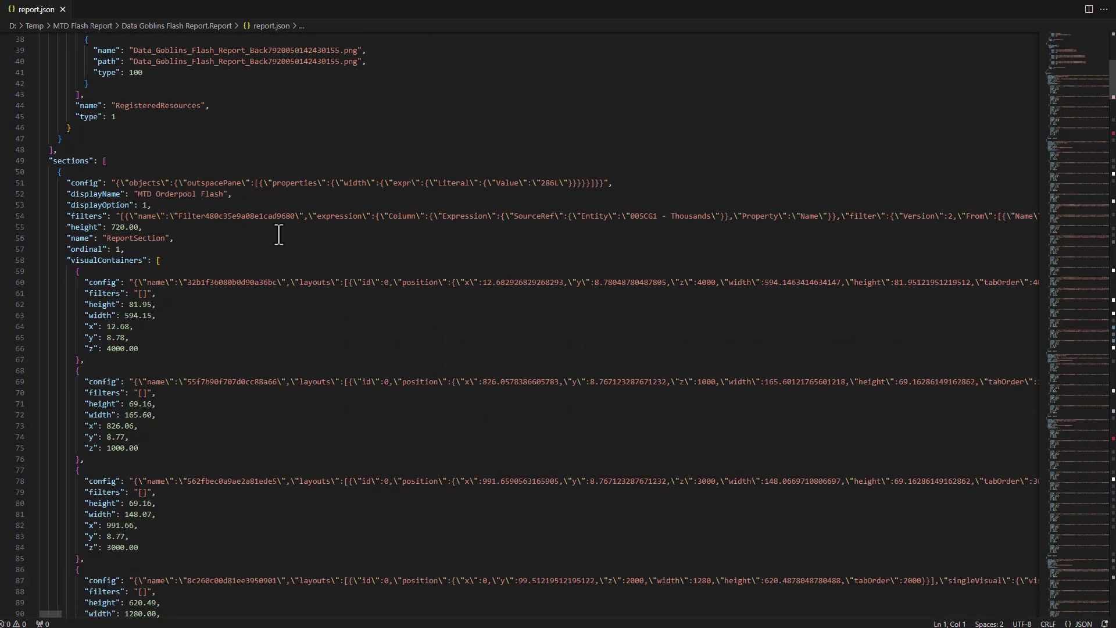
scroll(280, 233, "down", 2)
scroll(280, 234, "down", 2)
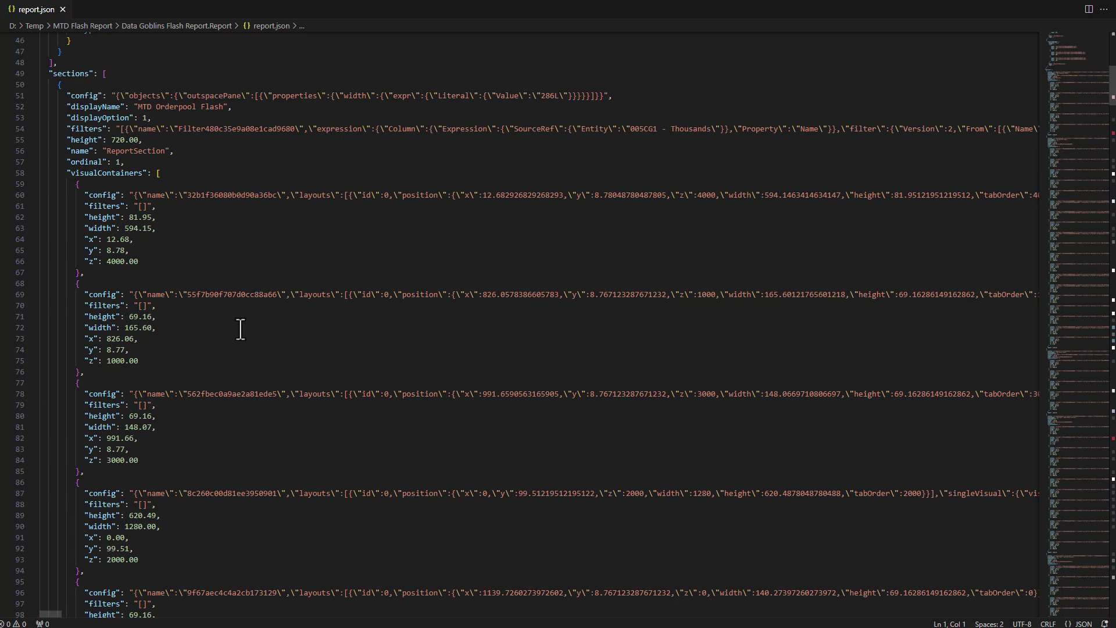
scroll(229, 314, "down", 2)
scroll(234, 309, "down", 2)
scroll(257, 162, "down", 2)
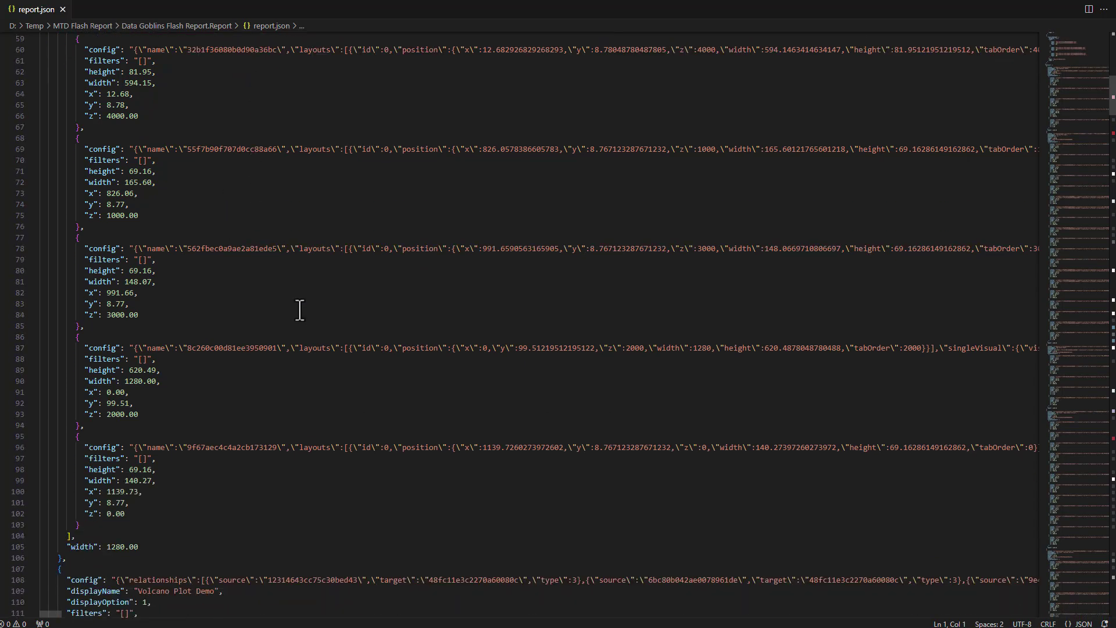
scroll(333, 339, "down", 2)
scroll(333, 339, "down", 2)
scroll(389, 319, "down", 2)
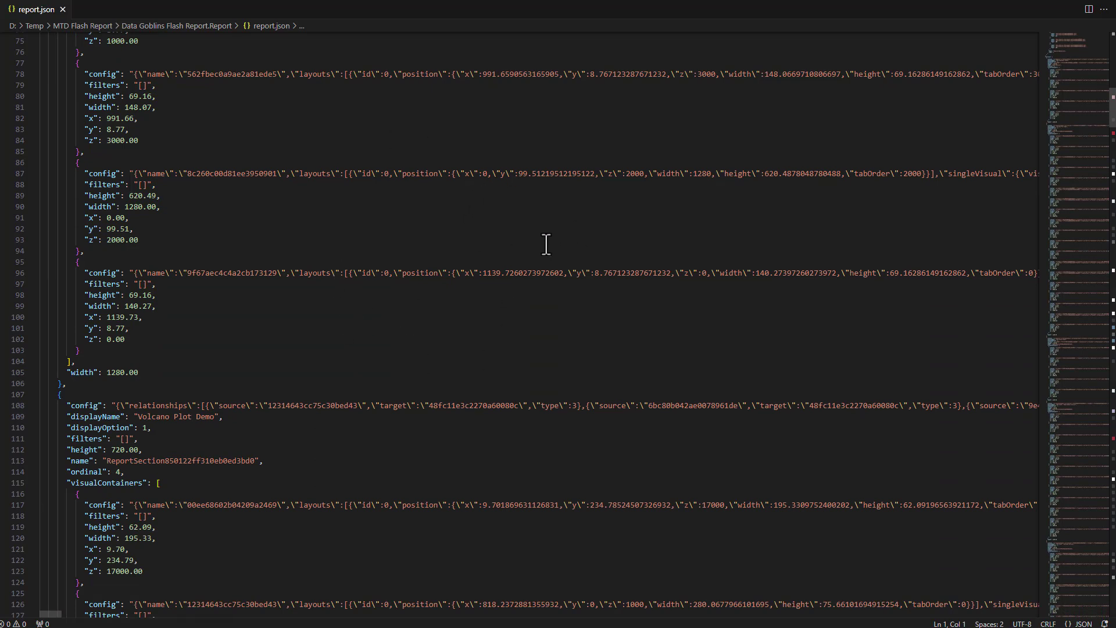
scroll(616, 192, "down", 2)
scroll(582, 187, "down", 1)
scroll(541, 326, "down", 2)
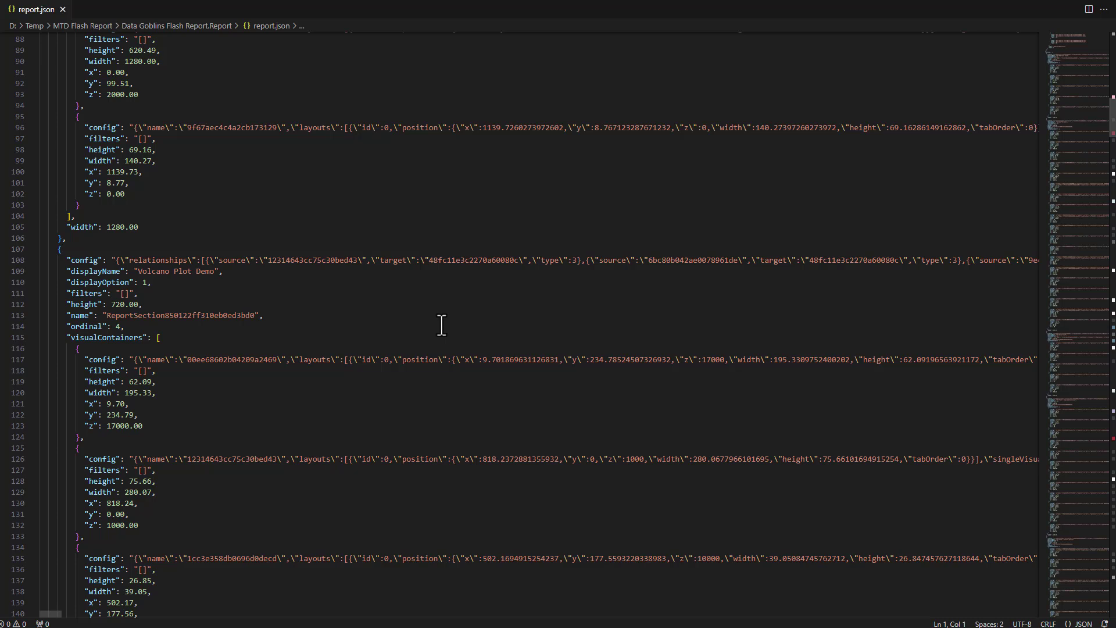
Step: Inspect the last visual container's definition block, then return to File Explorer
left_click_drag(214, 216, 170, 127)
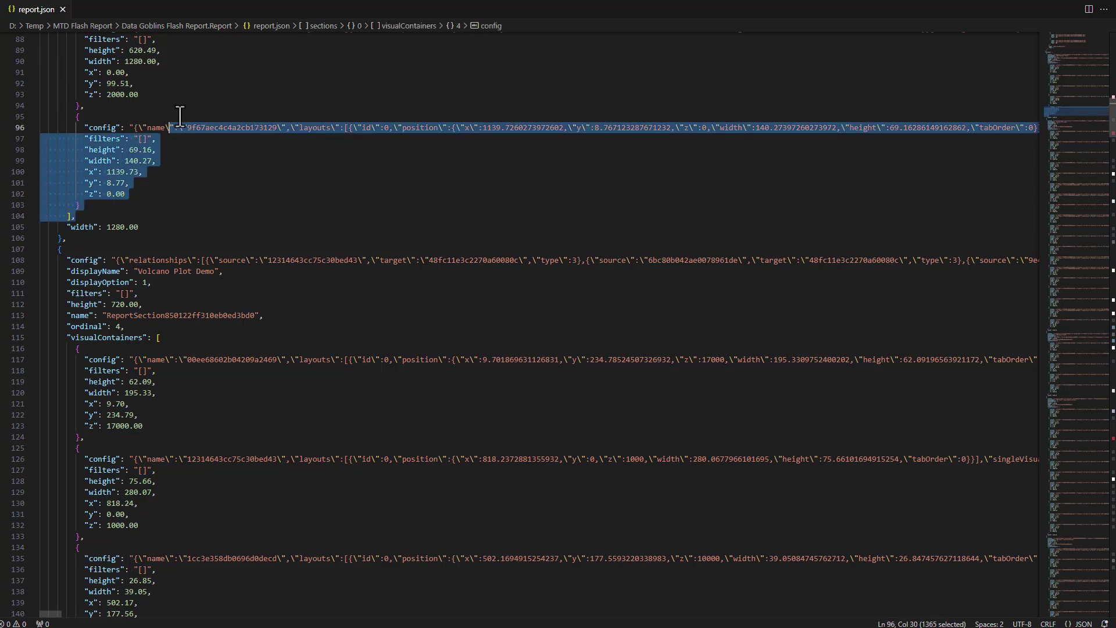
left_click(229, 229)
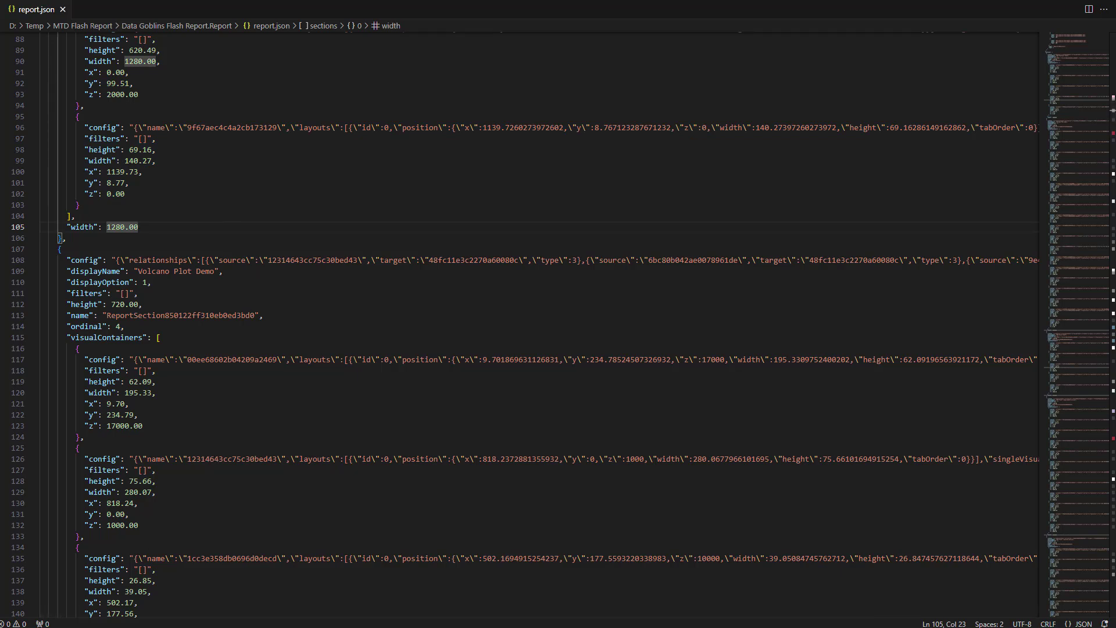
key("alt+Tab")
Step: Browse from the .Report folder up to Temp, checking its report.json, then return to VS Code
left_click(366, 389)
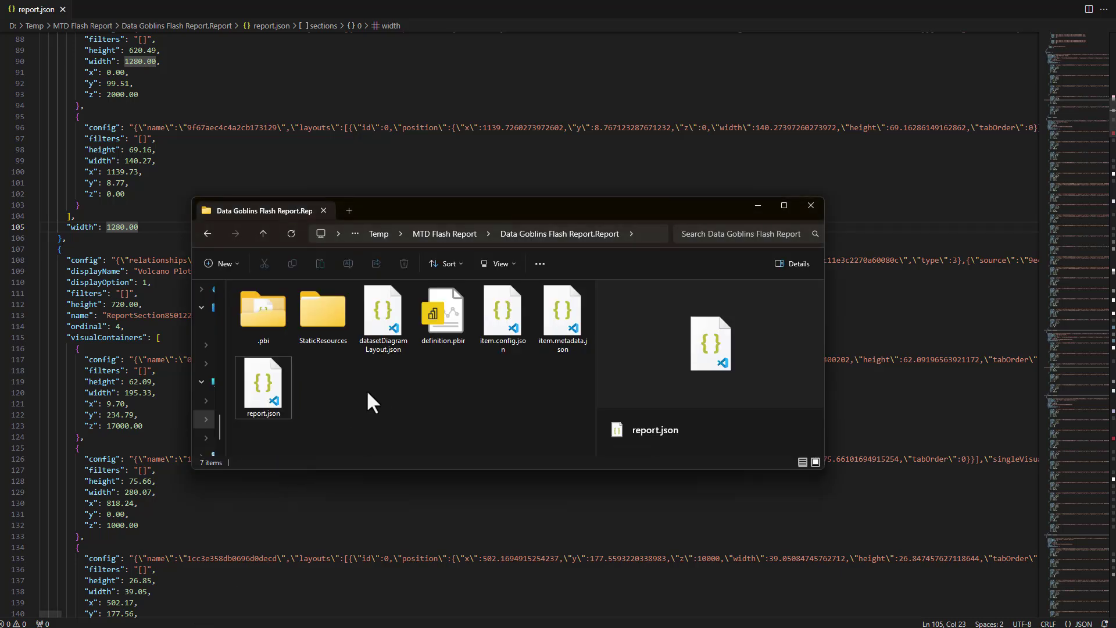
left_click(265, 375)
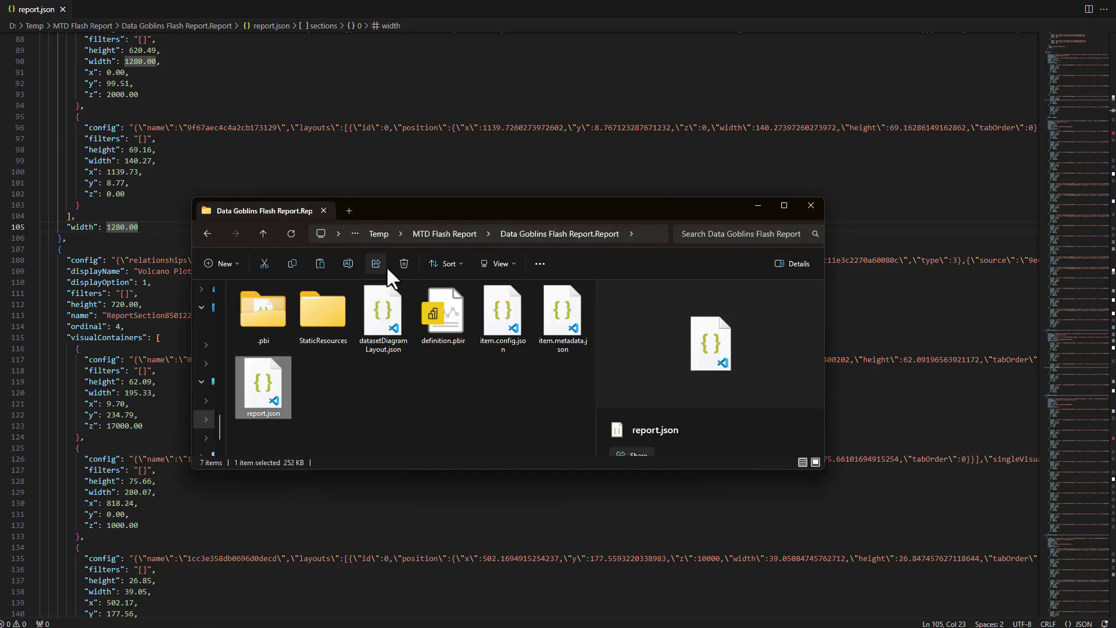
left_click(427, 233)
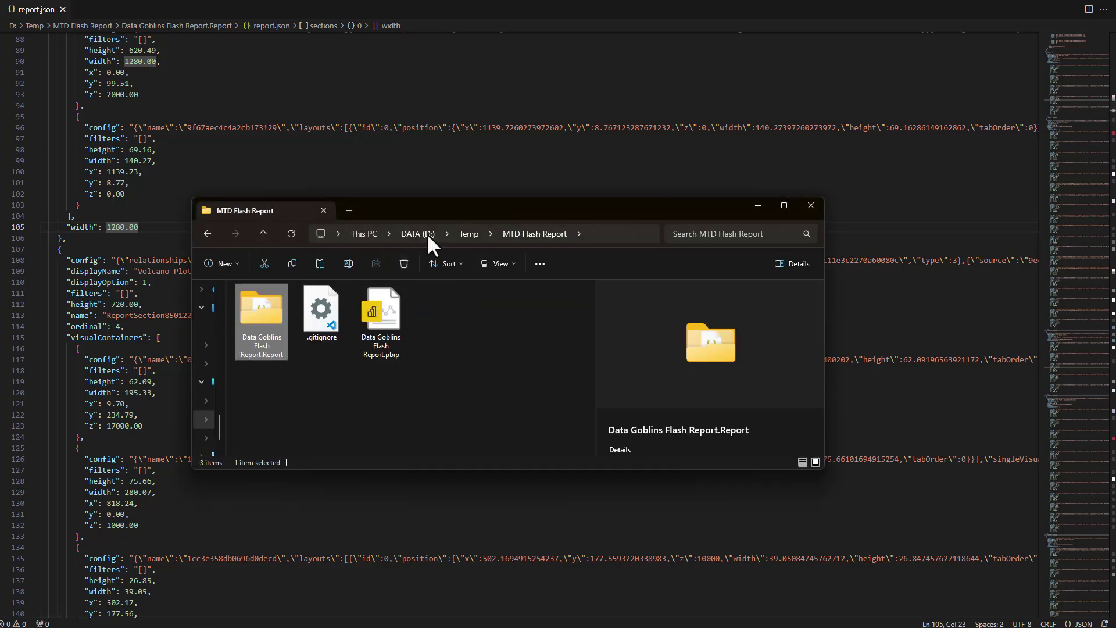
left_click(448, 350)
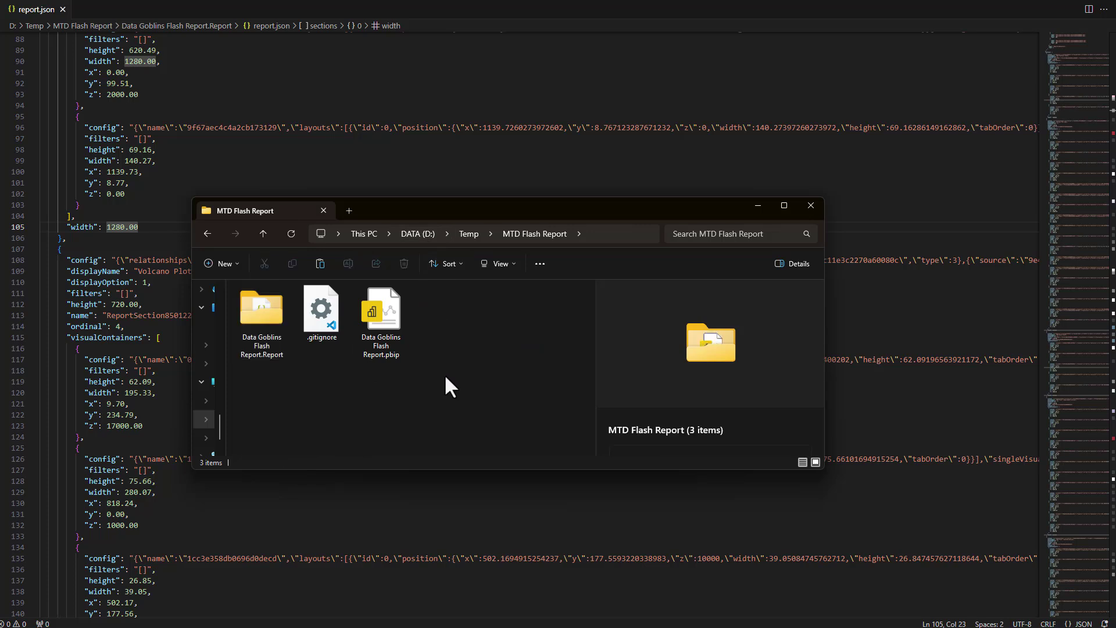
left_click(469, 234)
left_click(375, 325)
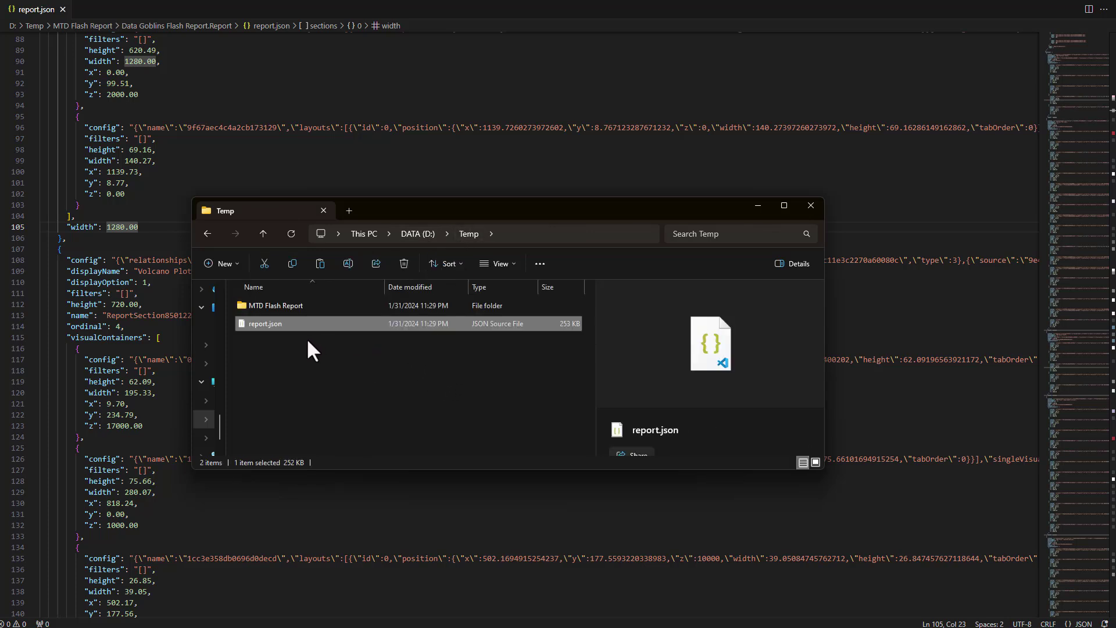
left_click(308, 342)
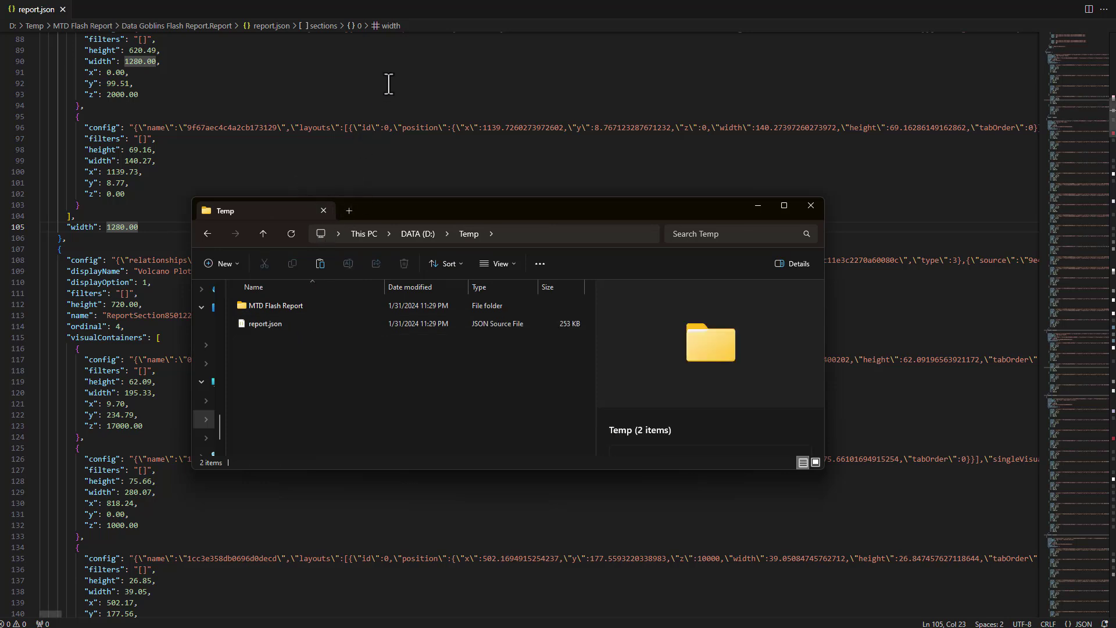
left_click(311, 6)
Step: Search report.json for the '3. Measures vs. Target' references
left_click(354, 242)
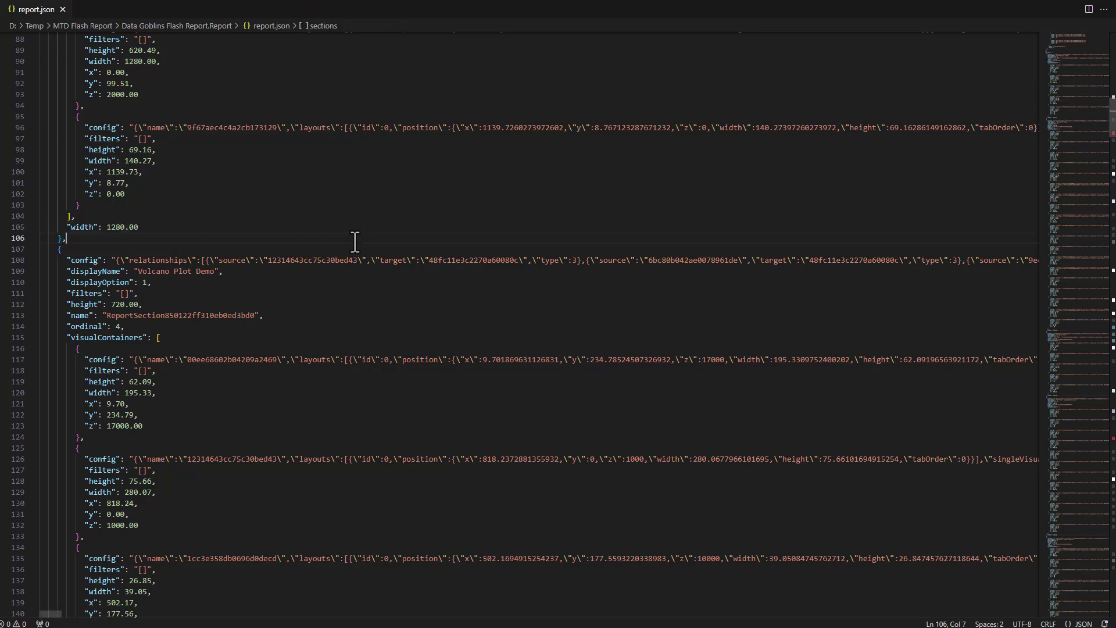
key("ctrl+f")
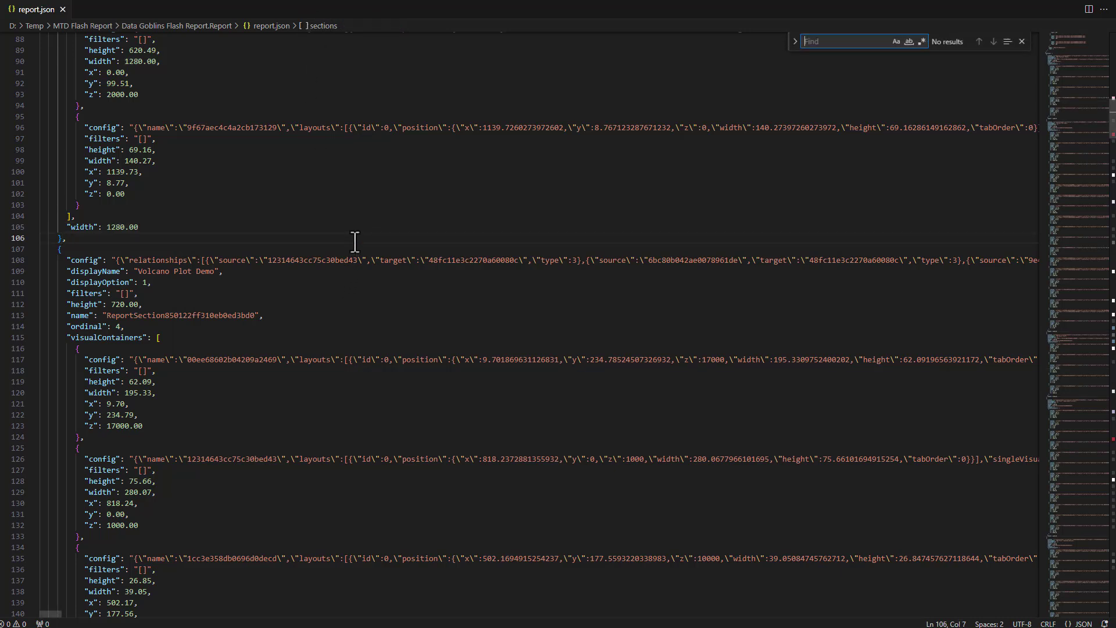
left_click(795, 41)
left_click(809, 42)
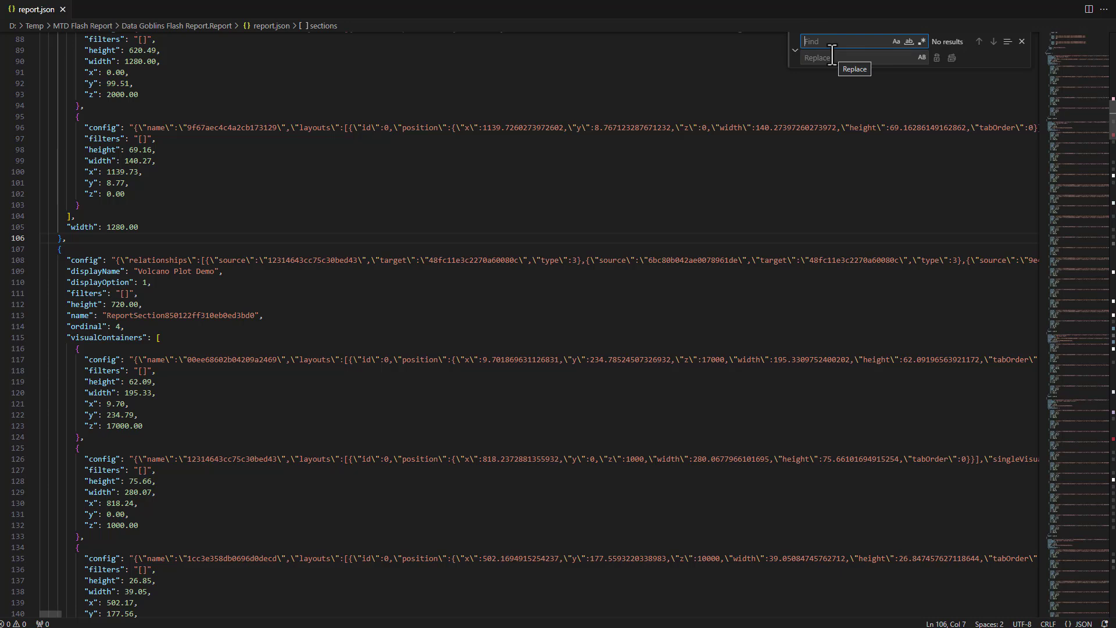
type("Measures")
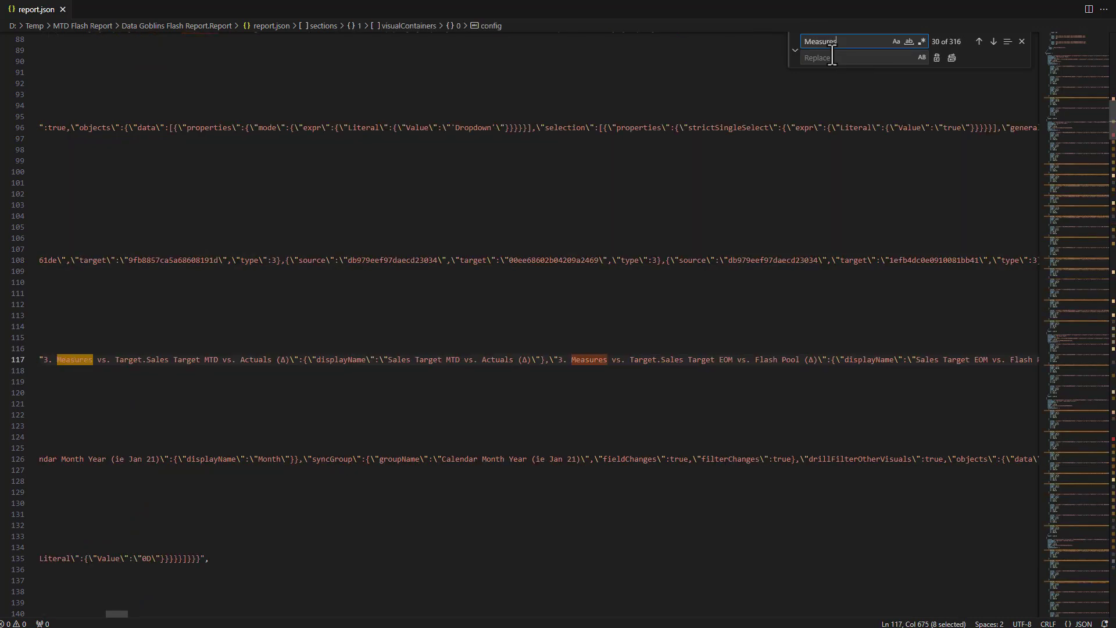
type(" vs. Ta")
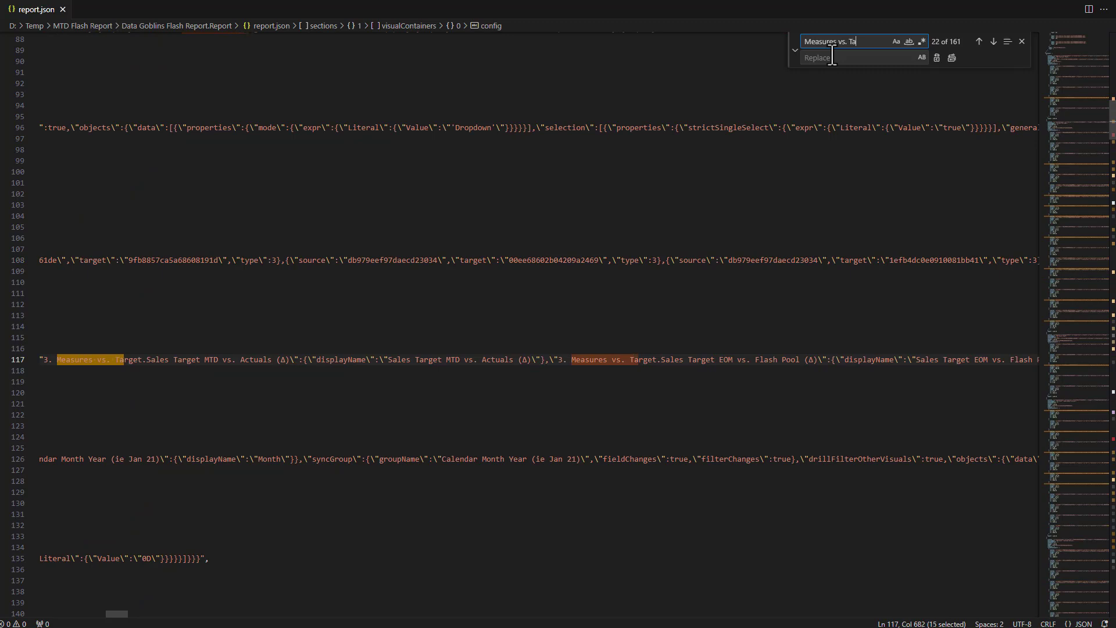
type("rget")
left_click_drag(558, 360, 657, 359)
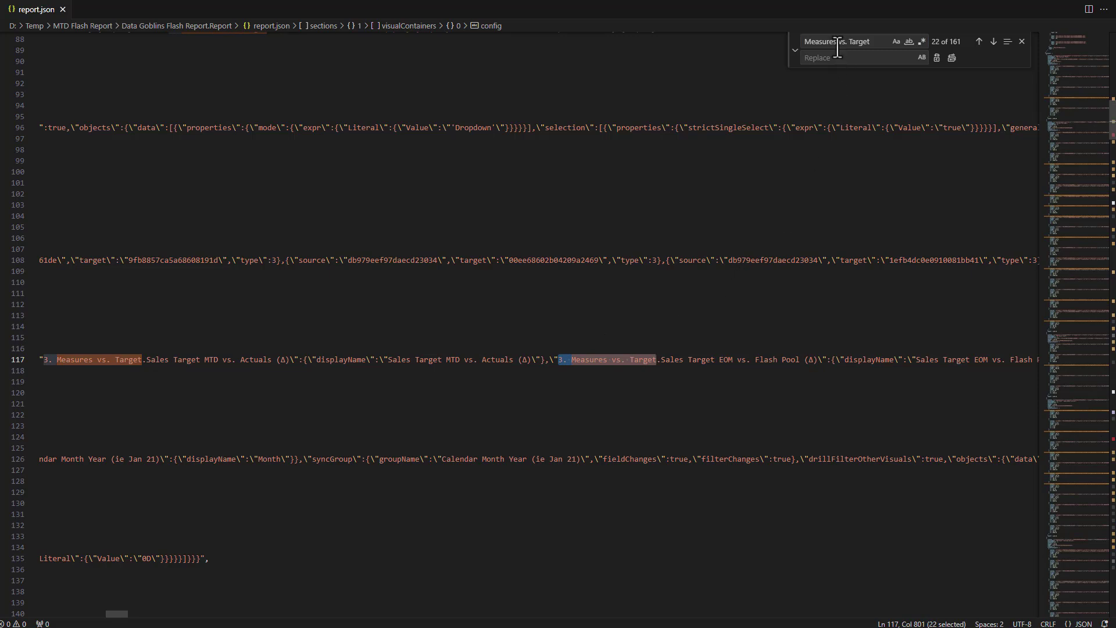
key("ctrl+f")
key("Return")
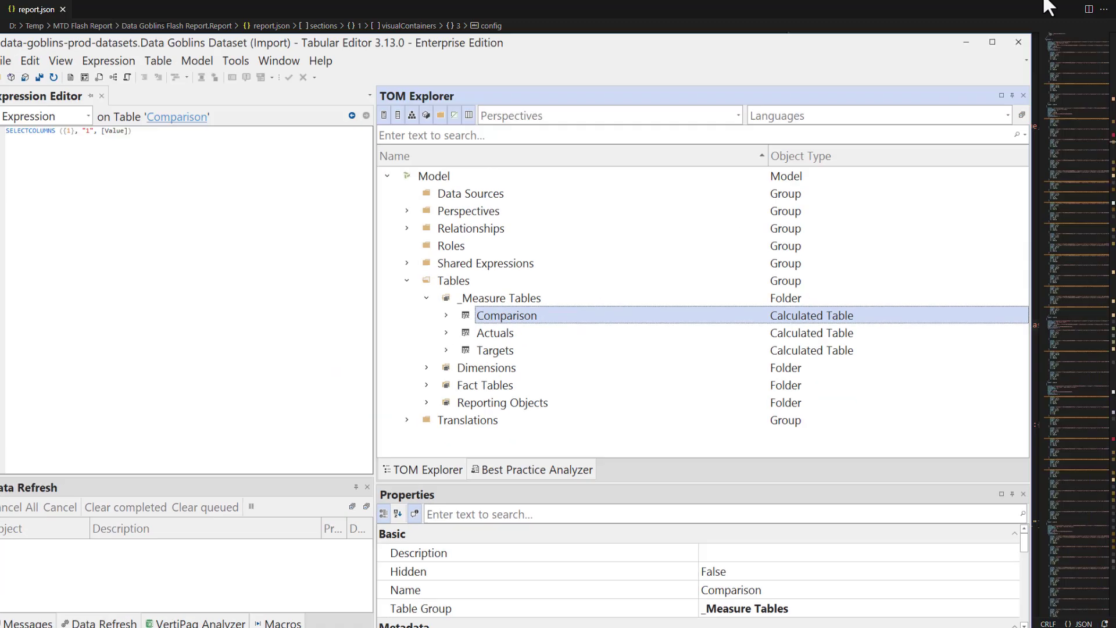
Step: Replace all '3. Measures vs. Target' matches with Comparison
left_click(1049, 7)
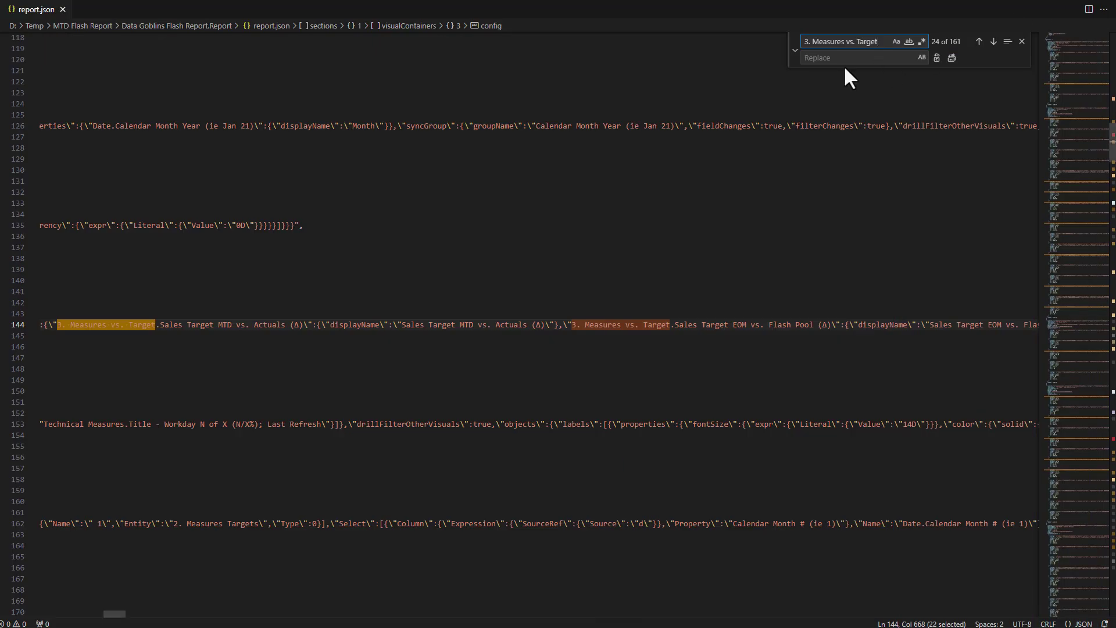
key("ctrl+h")
type("comparison")
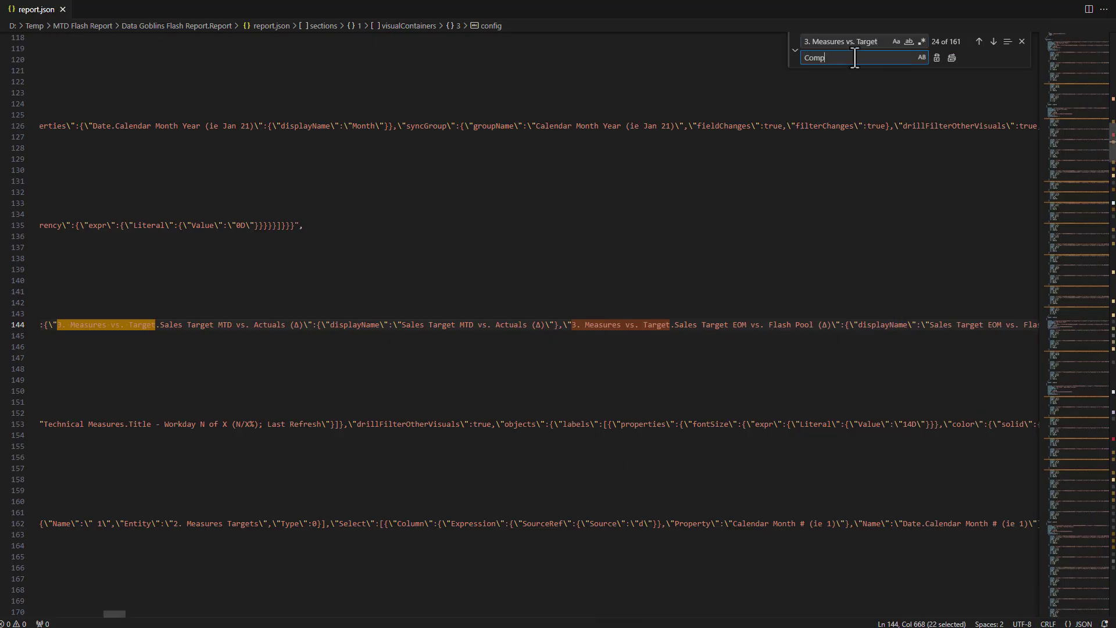
left_click(954, 60)
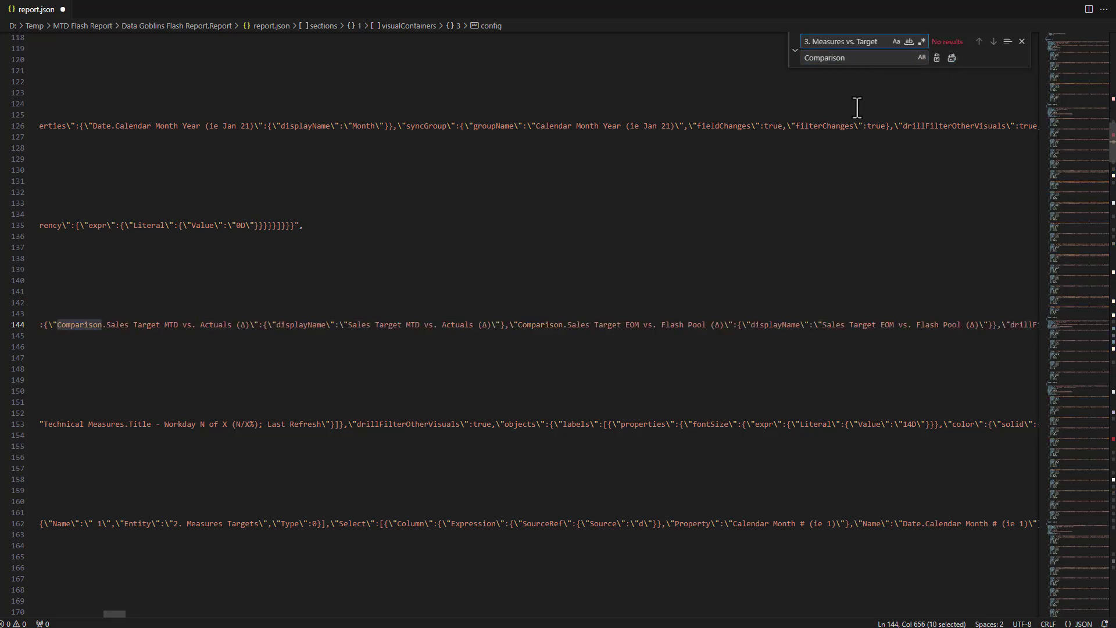
Step: Replace every '2. Measures Targets' in report.json with 'Targets'
key("ctrl+f")
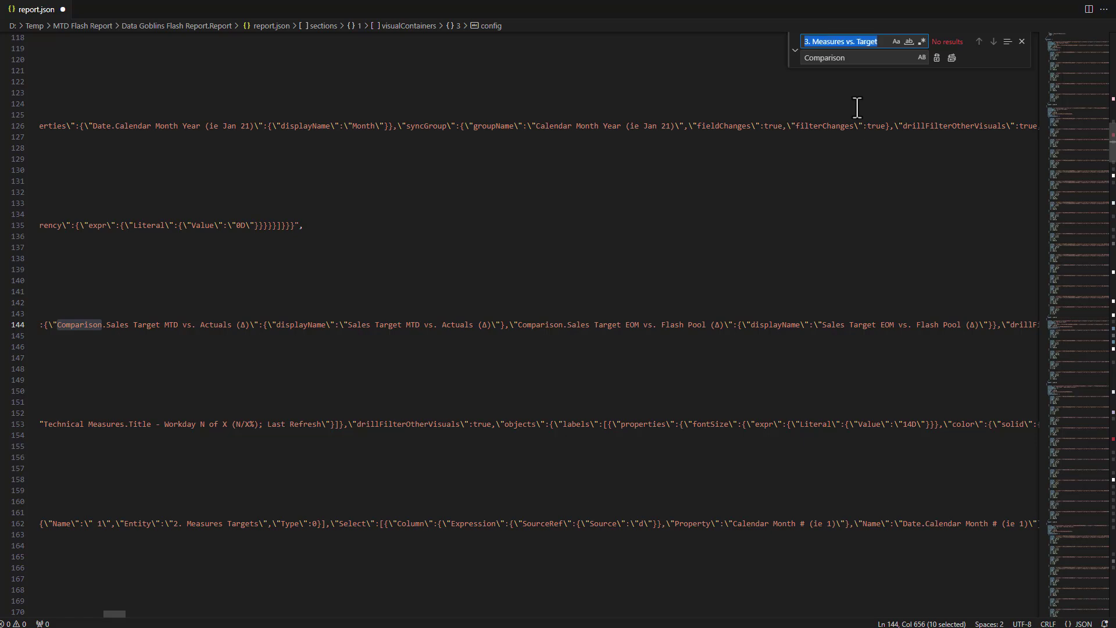
type("2. Mea")
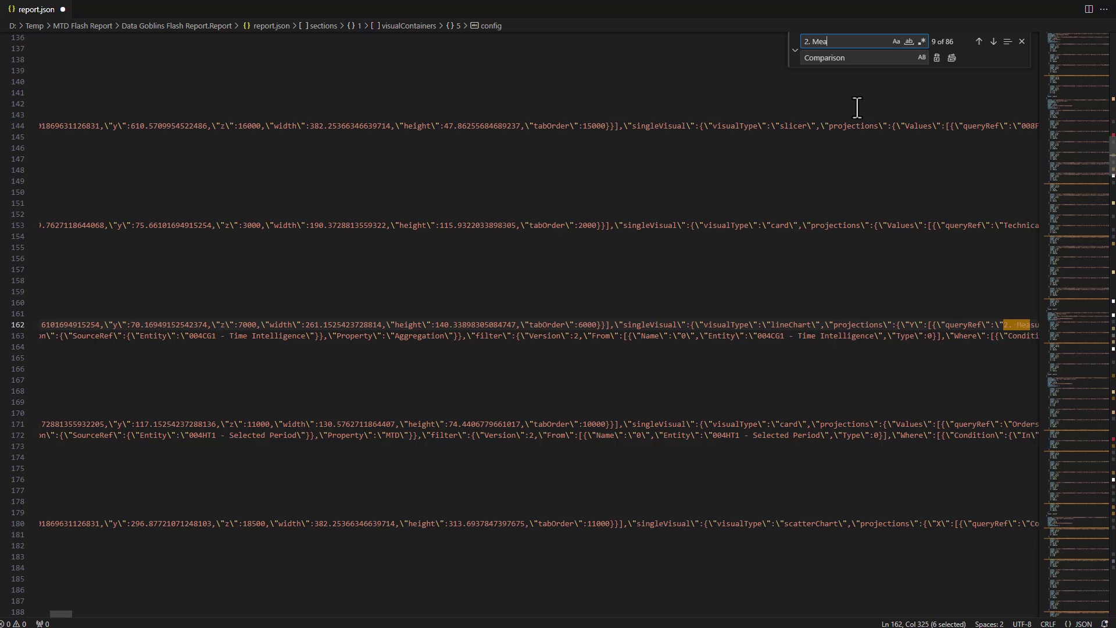
type("sures Tar")
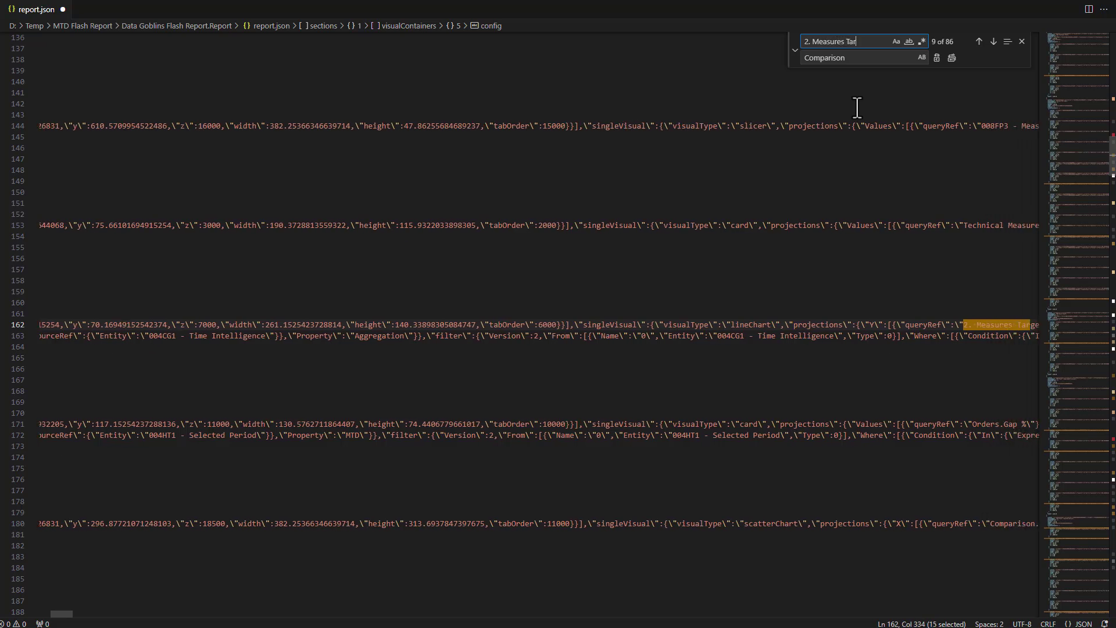
type("gets")
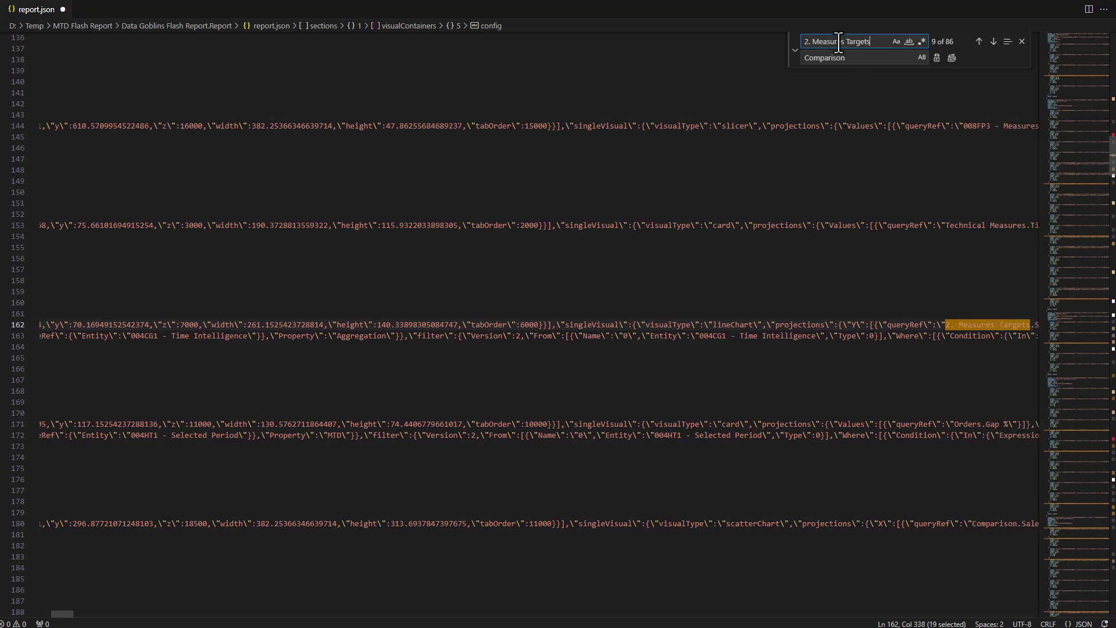
double_click(836, 59)
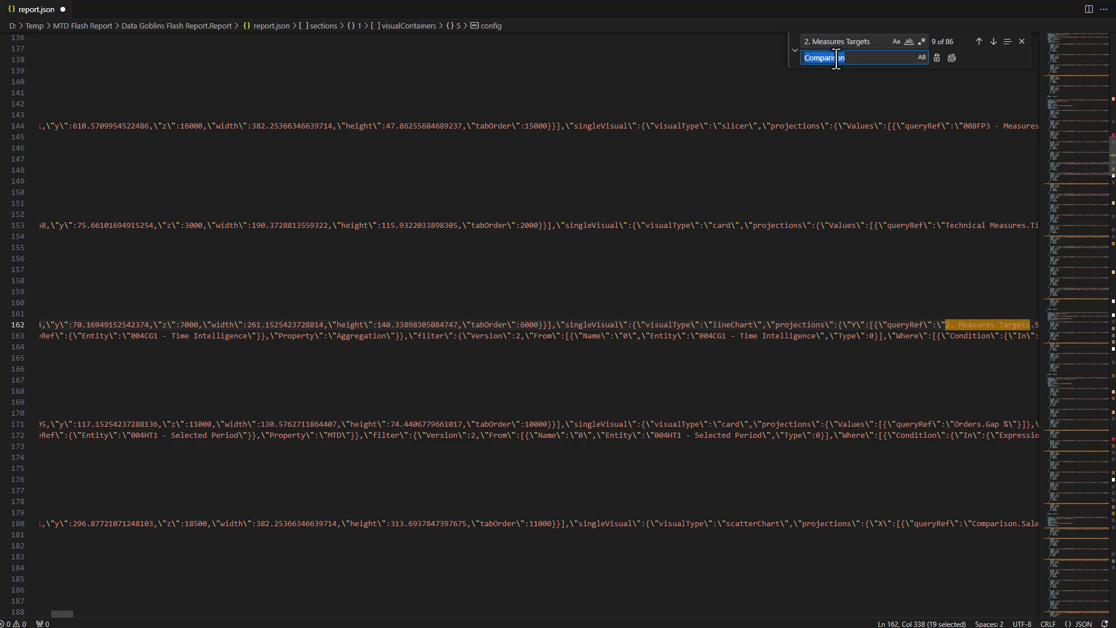
type("Targets")
key("alt+Tab")
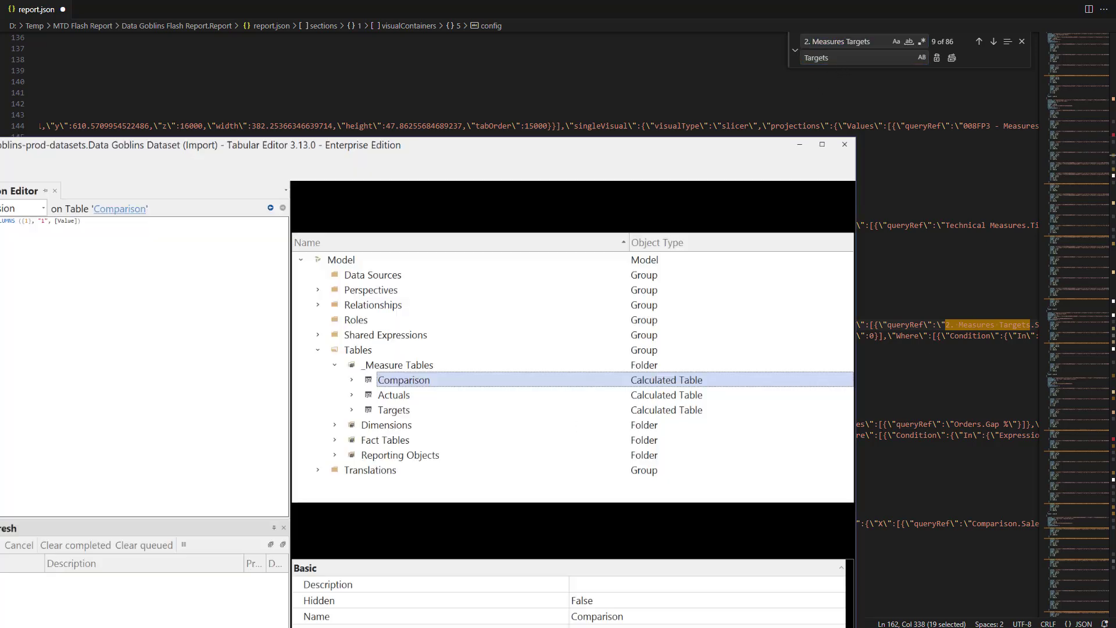
left_click(547, 314)
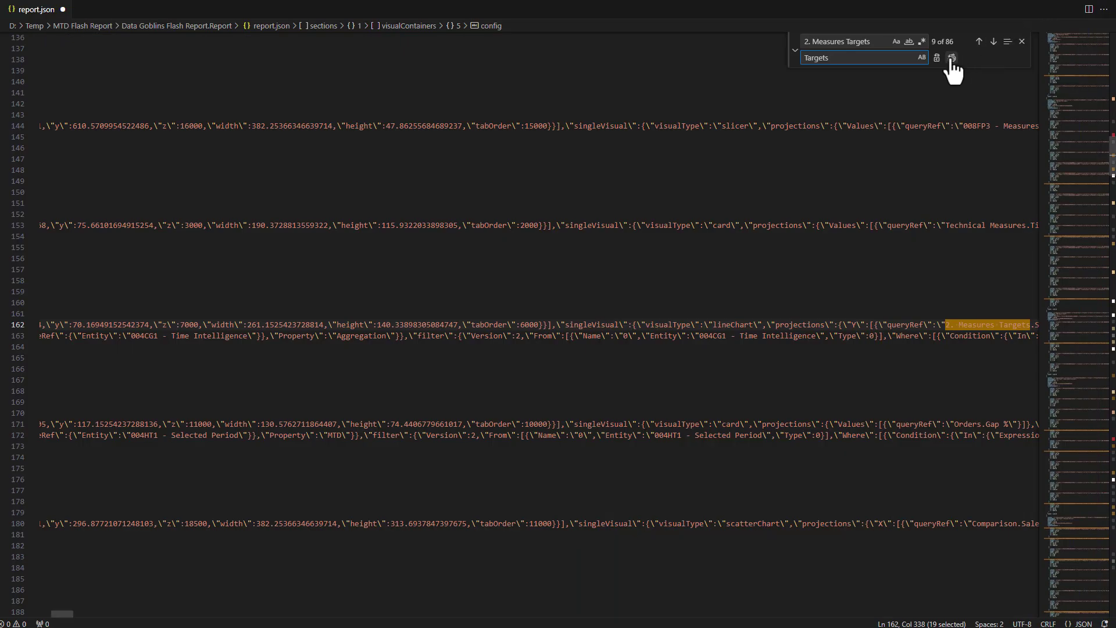
left_click(953, 59)
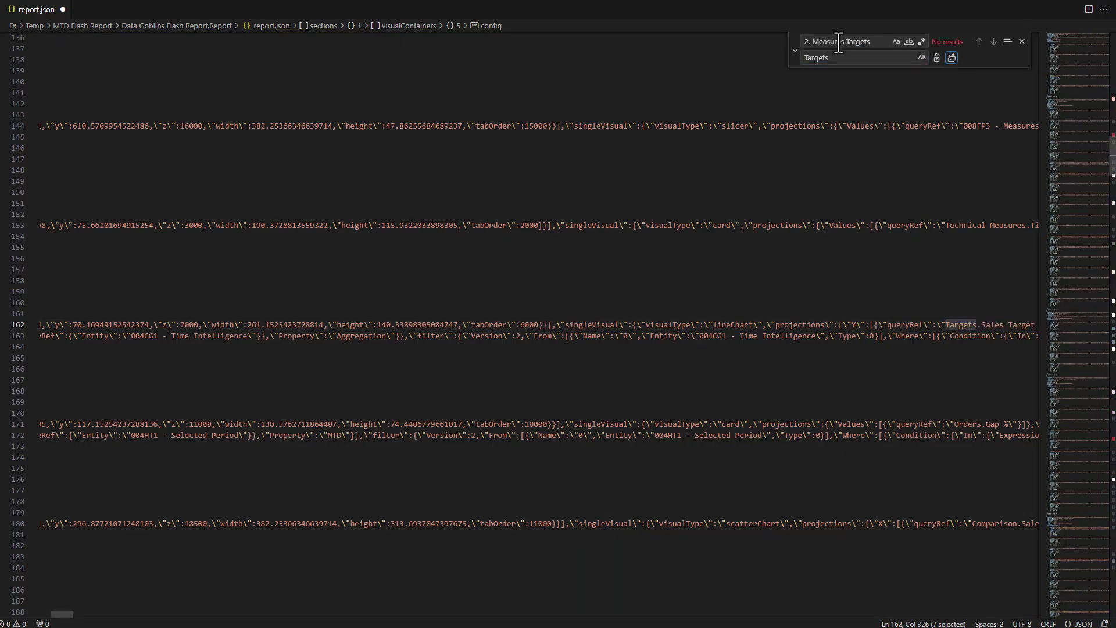
Step: Replace every '1. Measures Actuals' with 'Actuals' and close the Find/Replace widget
left_click_drag(813, 41, 840, 42)
key("ctrl+a")
type("1.")
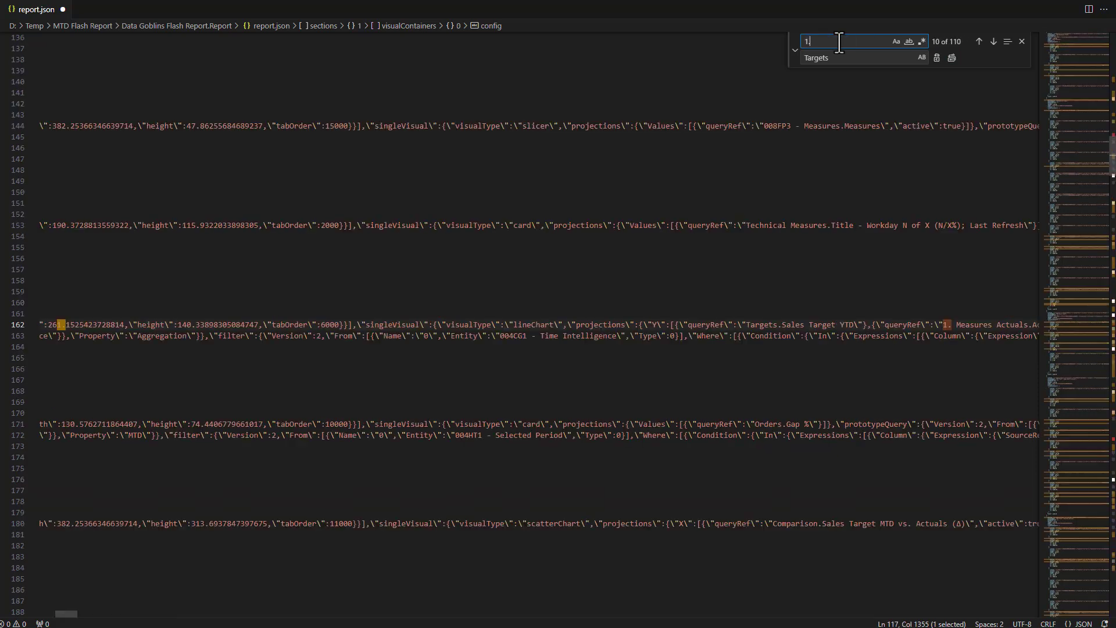
type(" Measures Actuals")
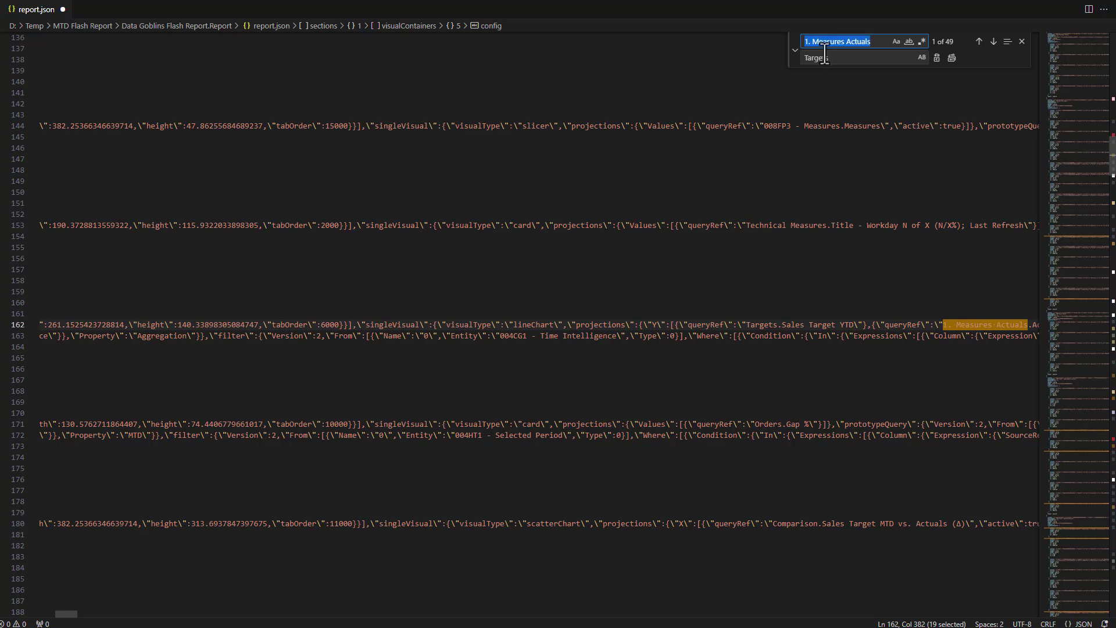
left_click(834, 58)
key("ctrl+a")
type("Act")
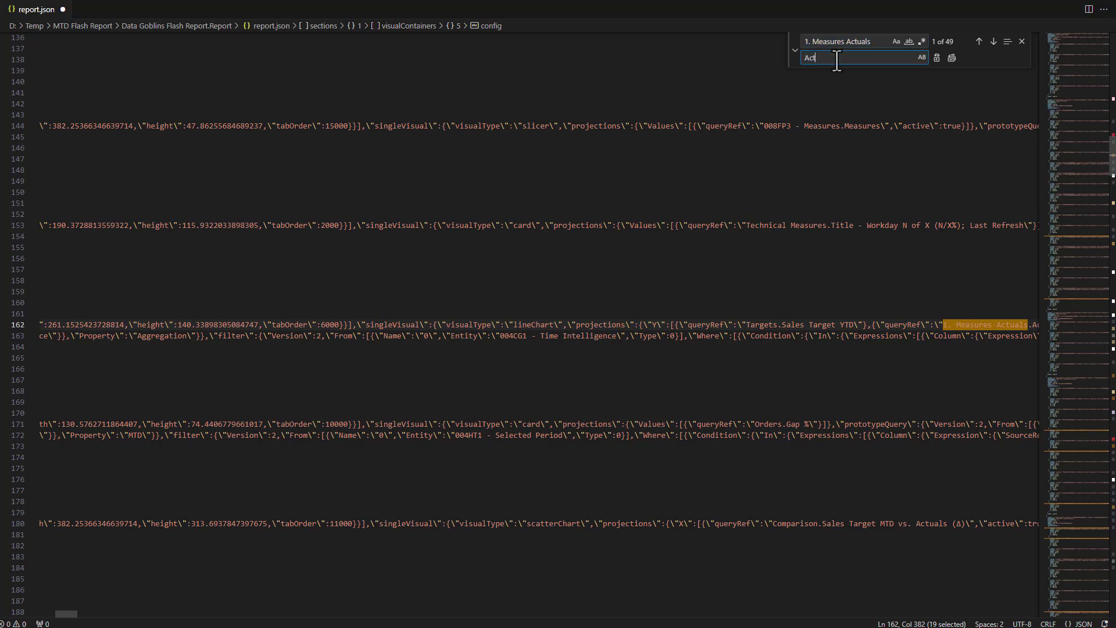
type("uals")
left_click(951, 58)
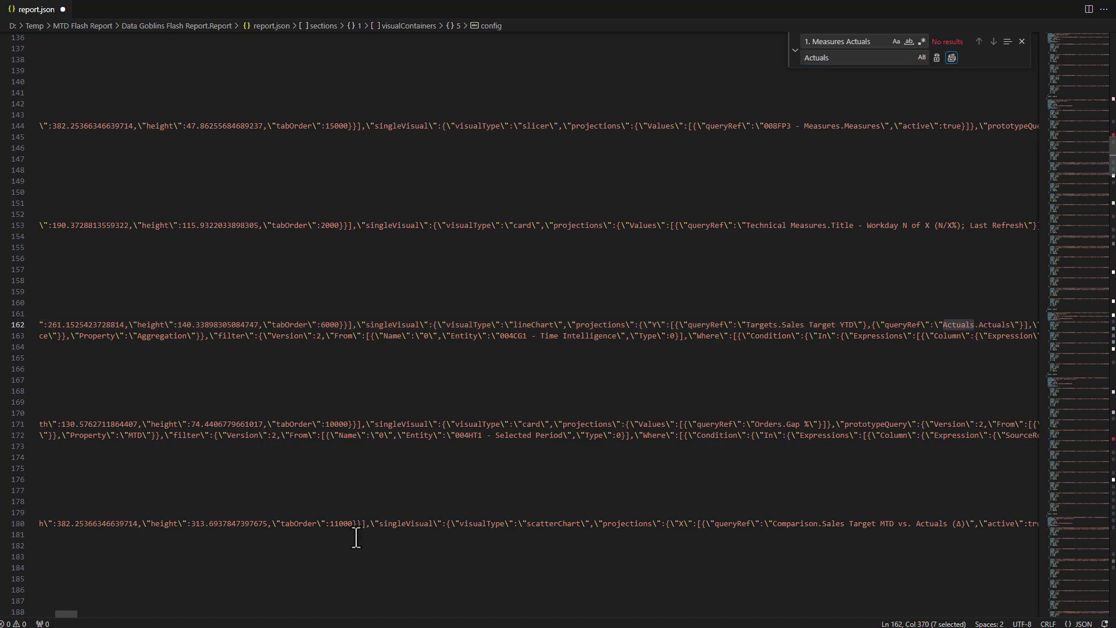
left_click(357, 480)
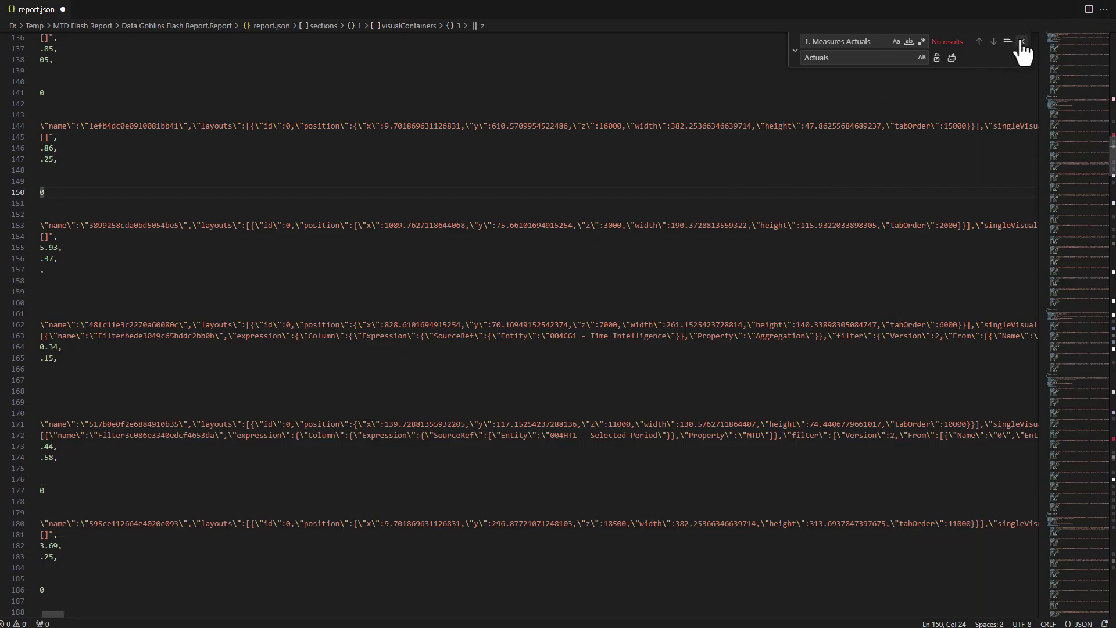
left_click(1023, 41)
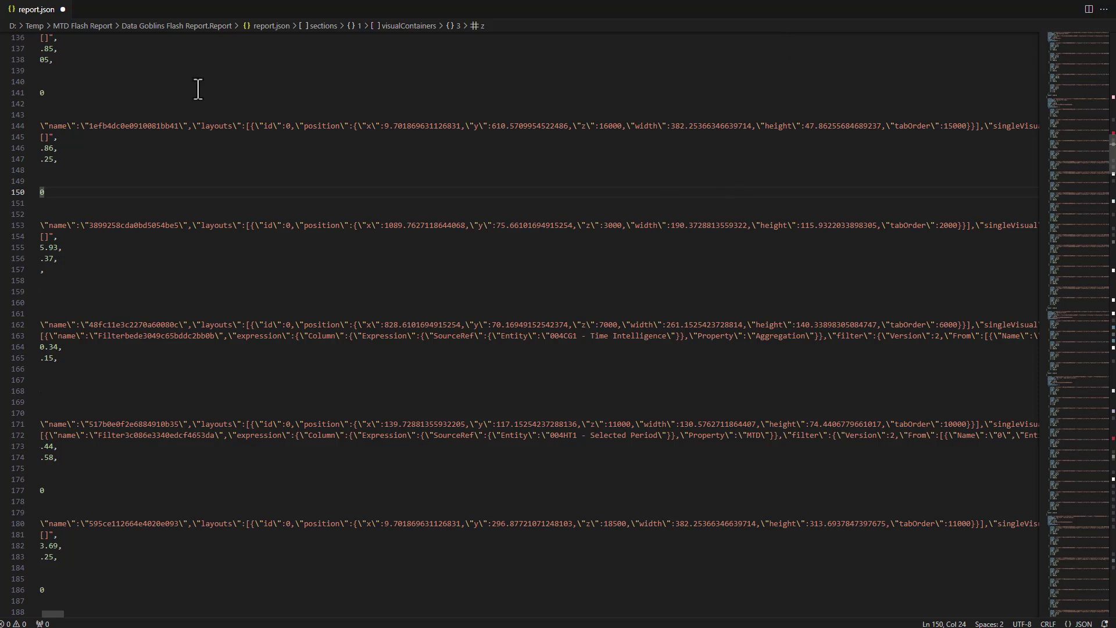
Step: Save report.json, then open Data Goblins Flash Report.pbip from the MTD Flash Report folder
key("ctrl+s")
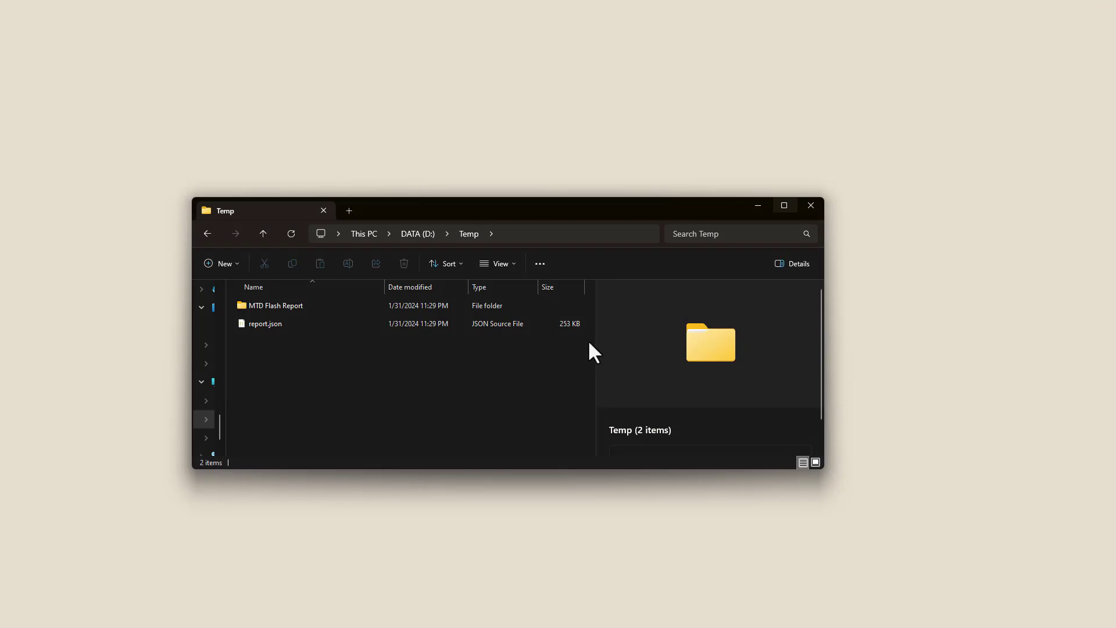
double_click(303, 306)
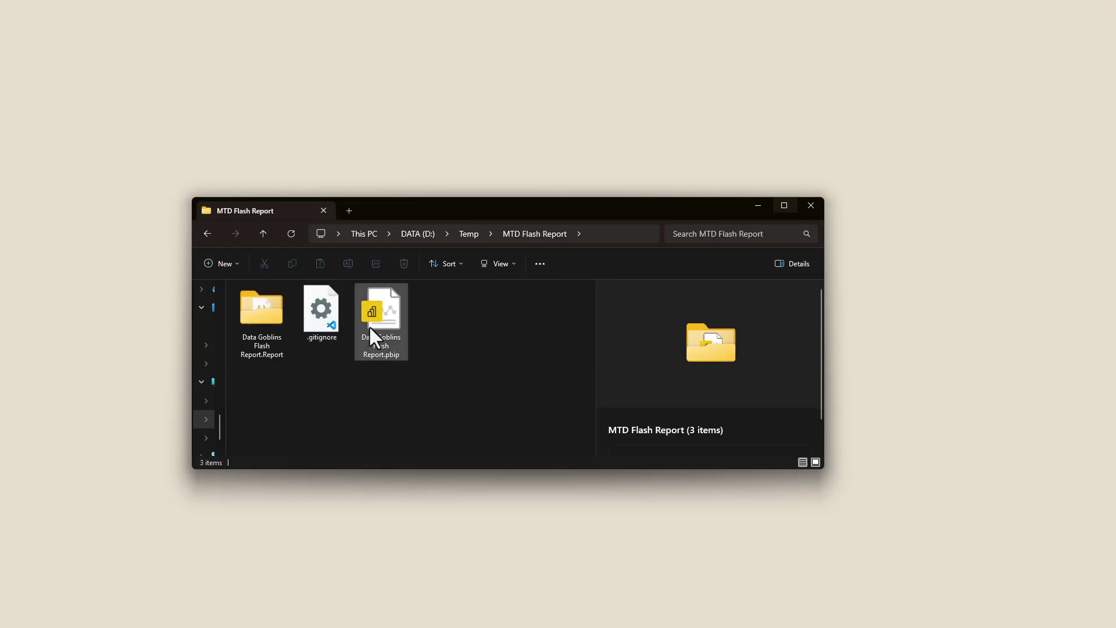
left_click(390, 319)
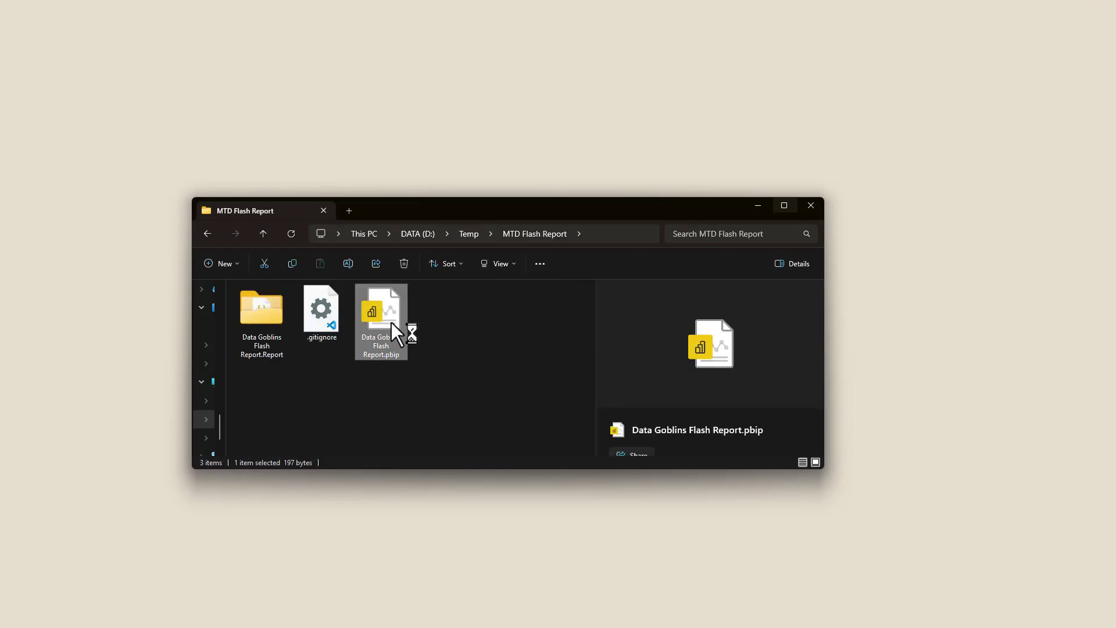
left_click_drag(135, 377, 629, 330)
Step: Minimize File Explorer while the report loads in Power BI Desktop
left_click(763, 212)
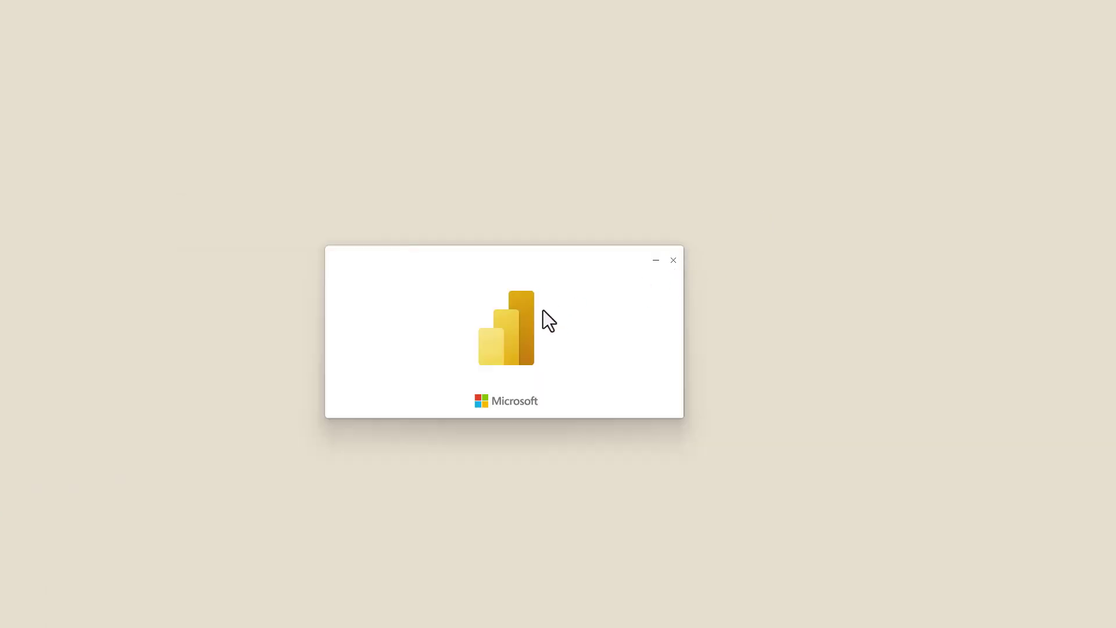